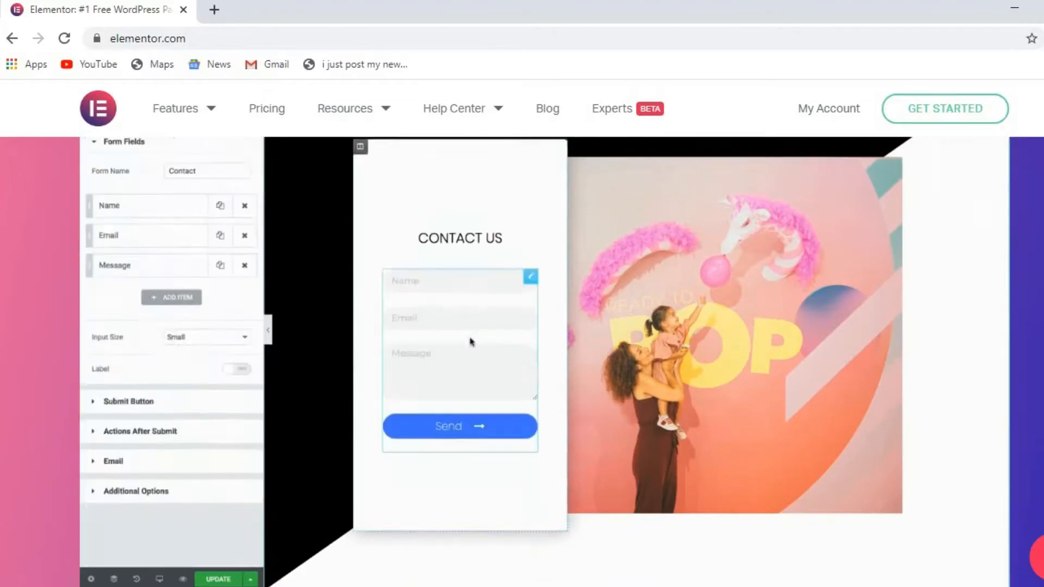
# Bring up the Elementor Tutorials editor and scroll to the empty area below the concert header.
pyautogui.scroll(1, 543, 361)
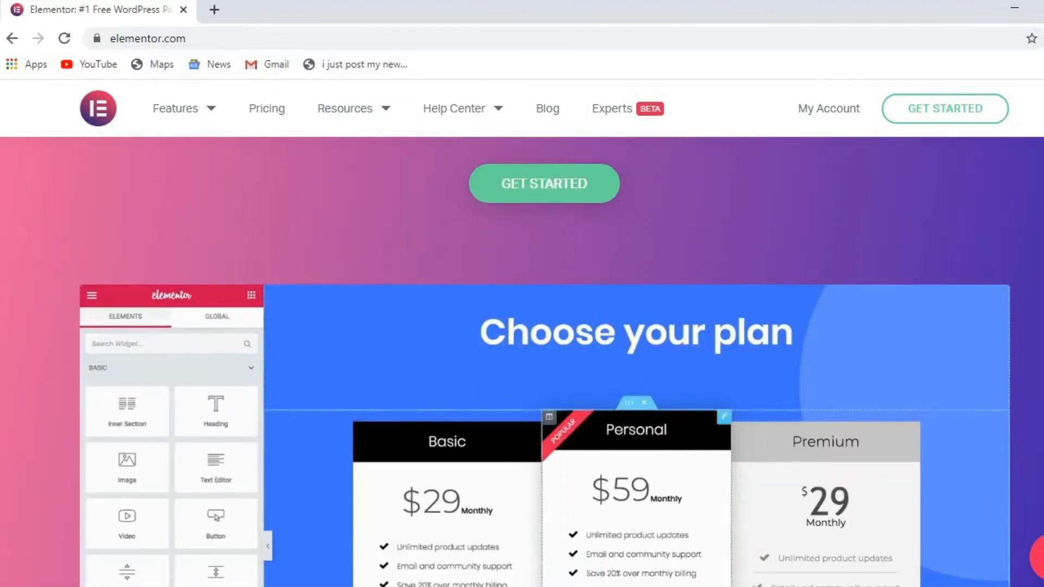
pyautogui.scroll(-4, 544, 362)
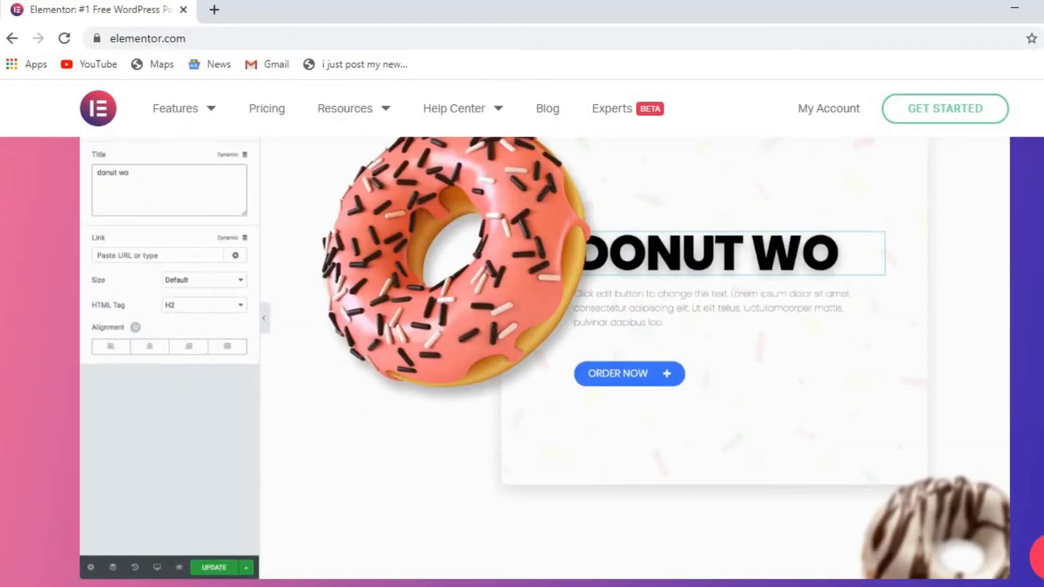
pyautogui.moveTo(733, 586)
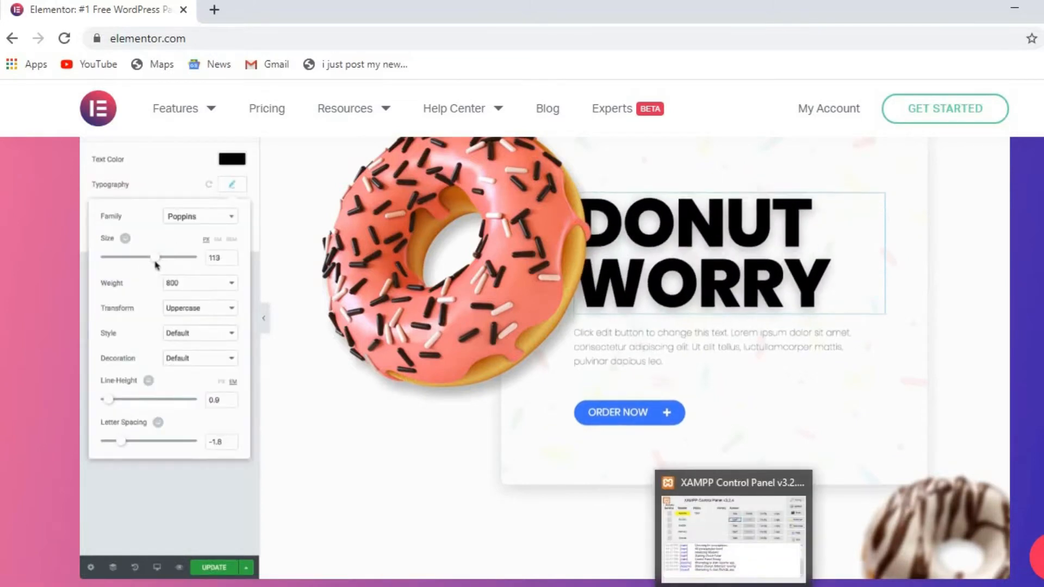
pyautogui.moveTo(773, 586)
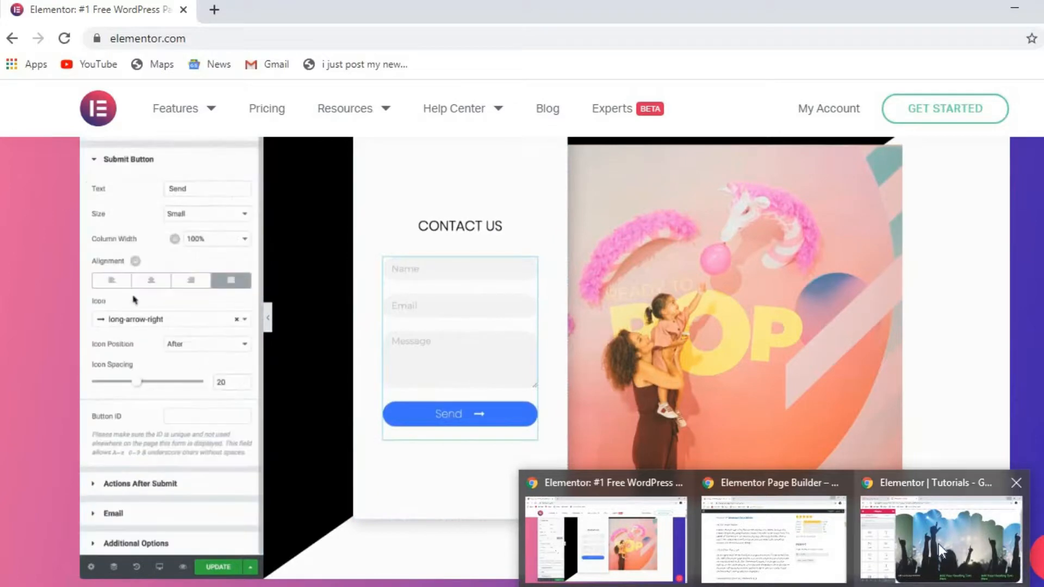
pyautogui.click(938, 543)
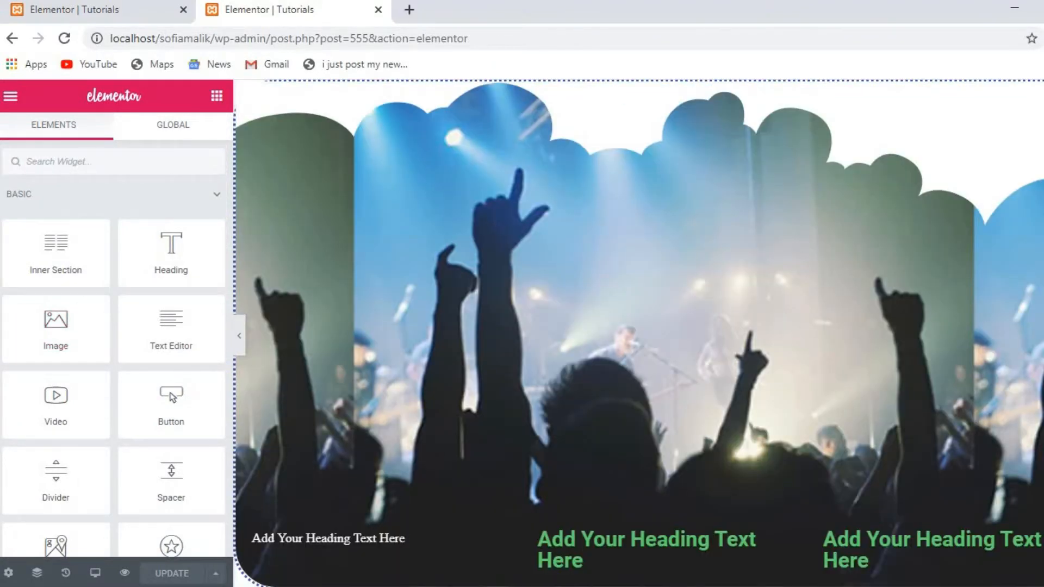
pyautogui.scroll(-5, 638, 333)
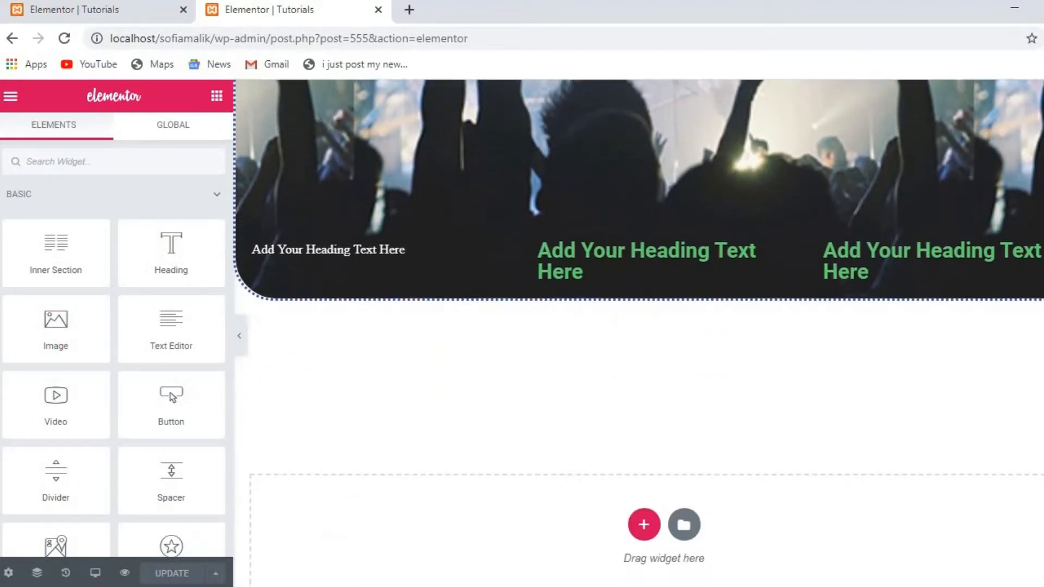
pyautogui.scroll(-1, 598, 408)
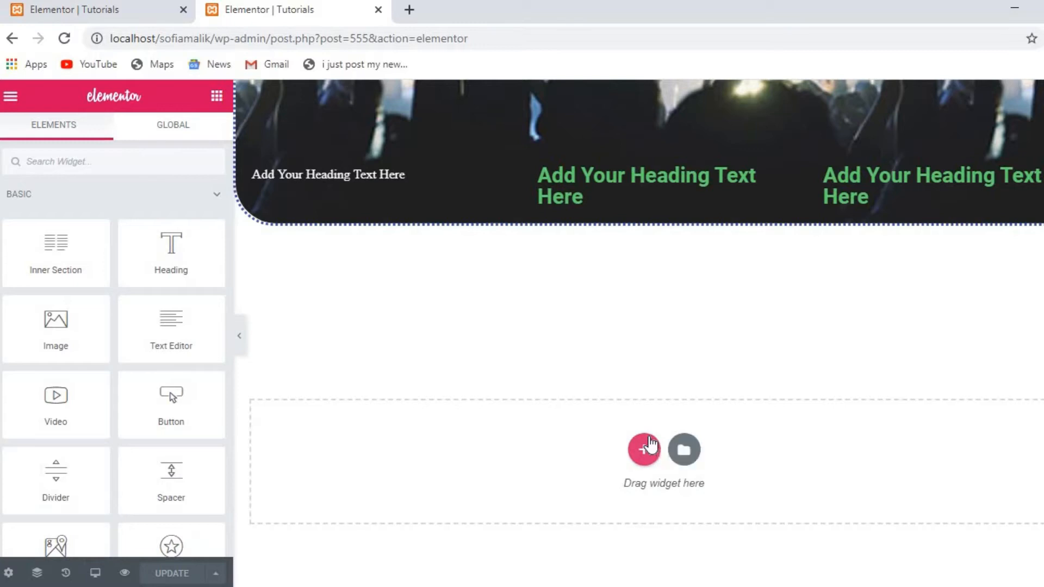
# Add a new section below the header with the one-third / two-thirds column structure.
pyautogui.click(646, 447)
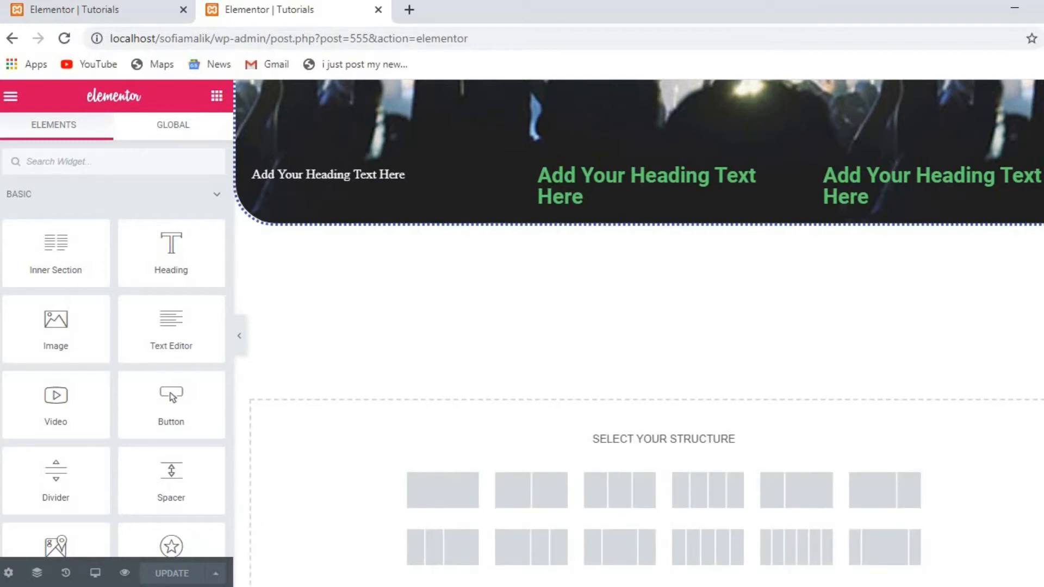
pyautogui.scroll(-2, 414, 430)
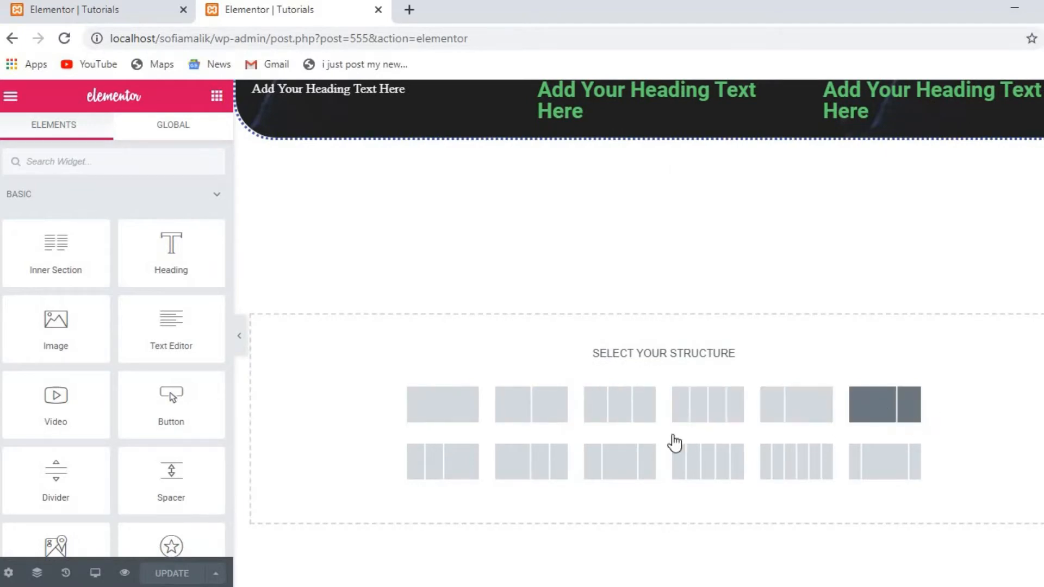
pyautogui.click(787, 405)
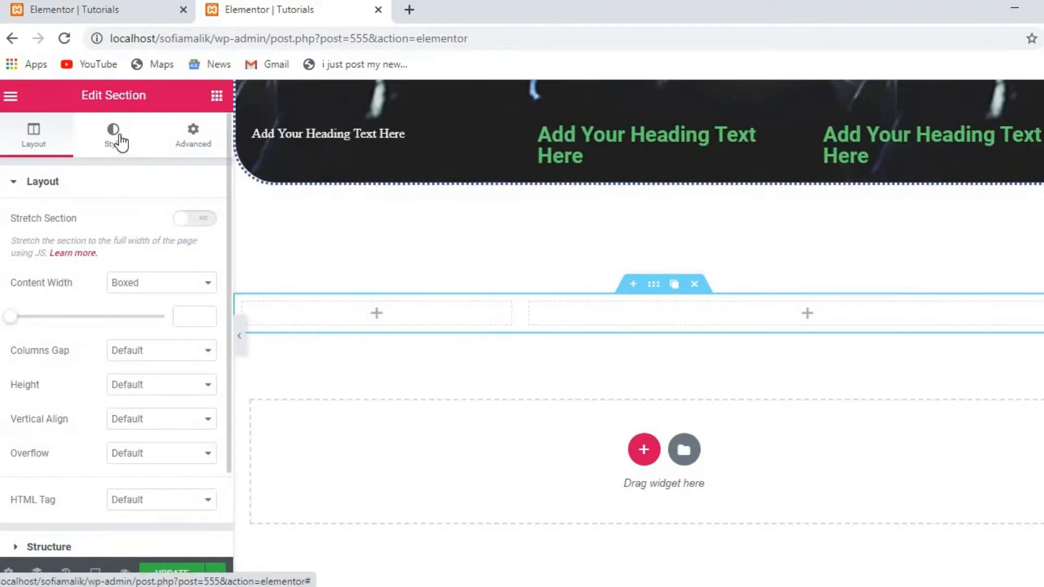
# Place a Text Editor widget in the left column, format its lorem ipsum as a numbered list, and show its Style options.
pyautogui.click(225, 98)
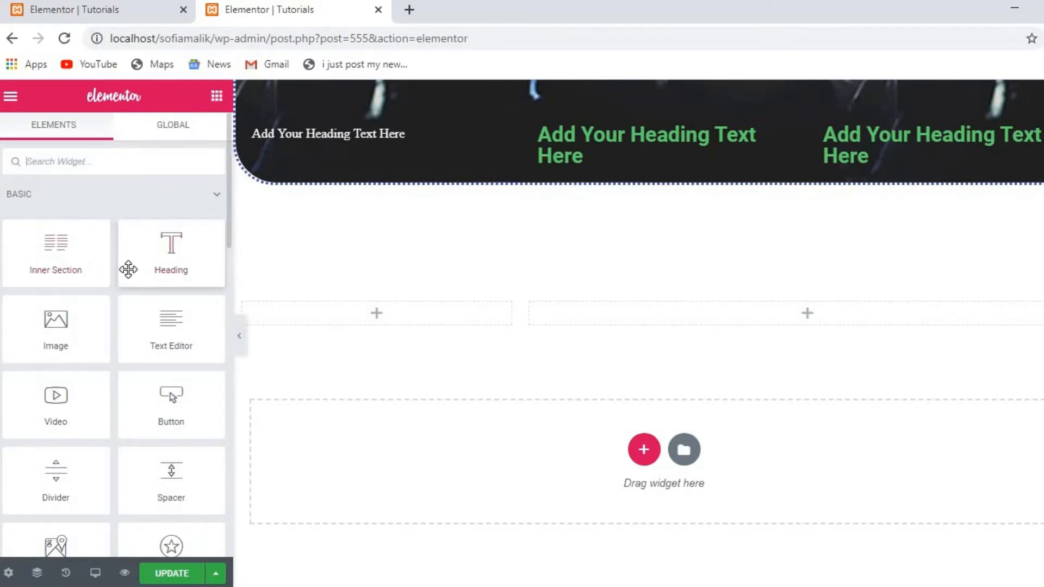
pyautogui.moveTo(166, 333); pyautogui.dragTo(378, 305)
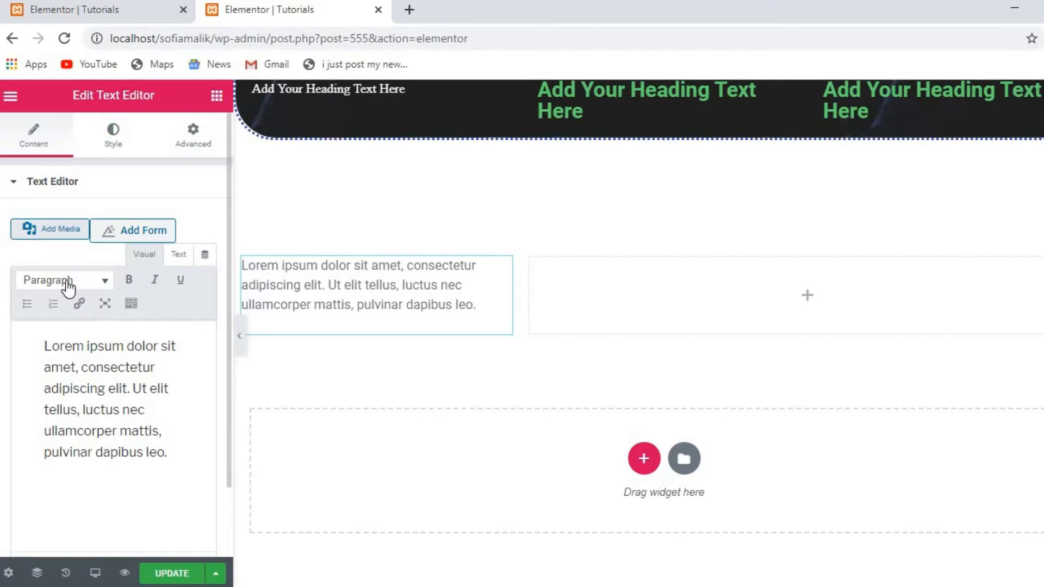
pyautogui.click(53, 304)
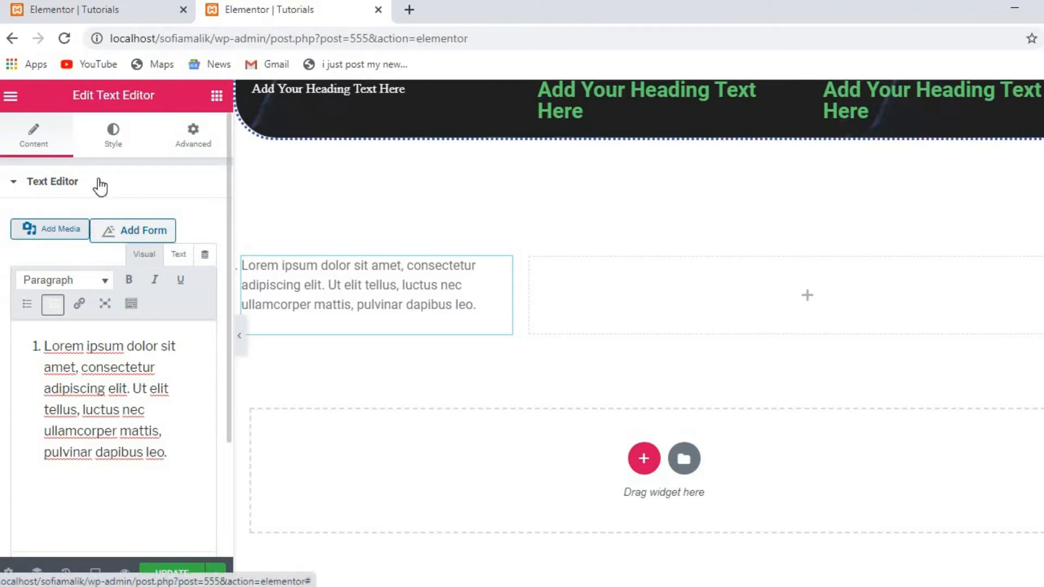
pyautogui.click(111, 134)
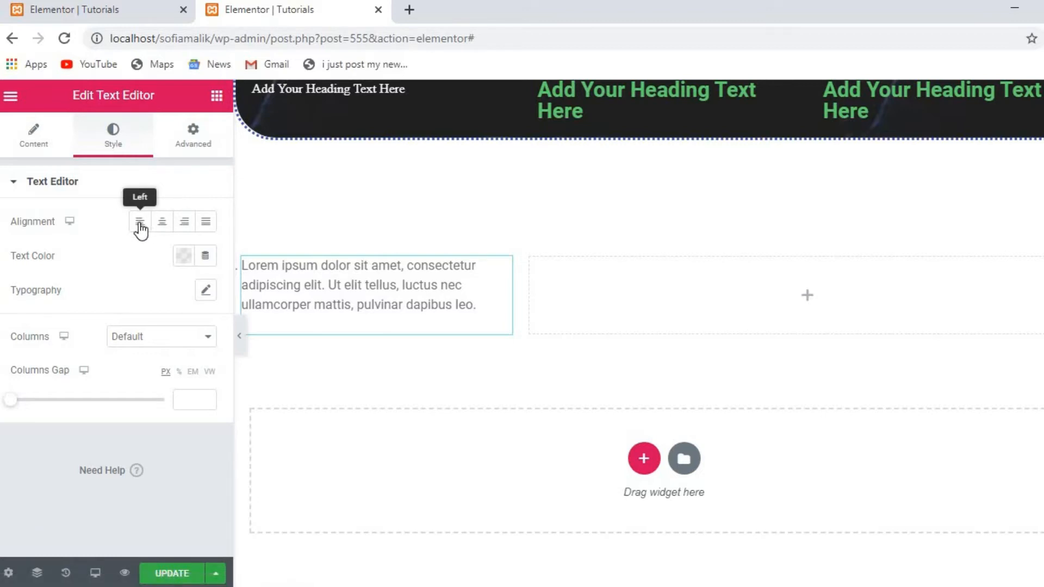
# After trying several preset swatches, set the lorem ipsum paragraph's text color to black (#000000).
pyautogui.click(184, 258)
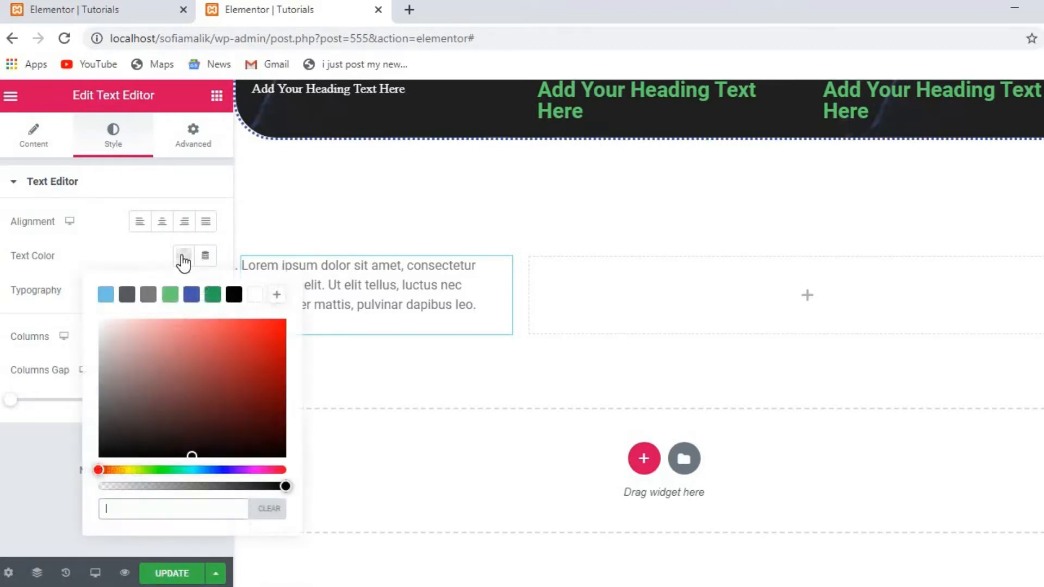
pyautogui.click(192, 295)
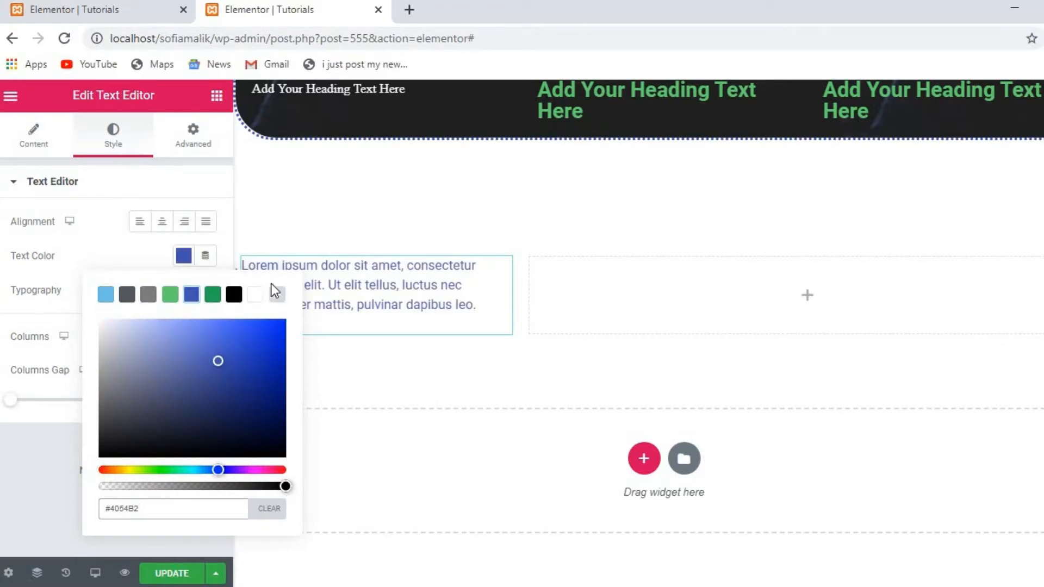
pyautogui.click(233, 296)
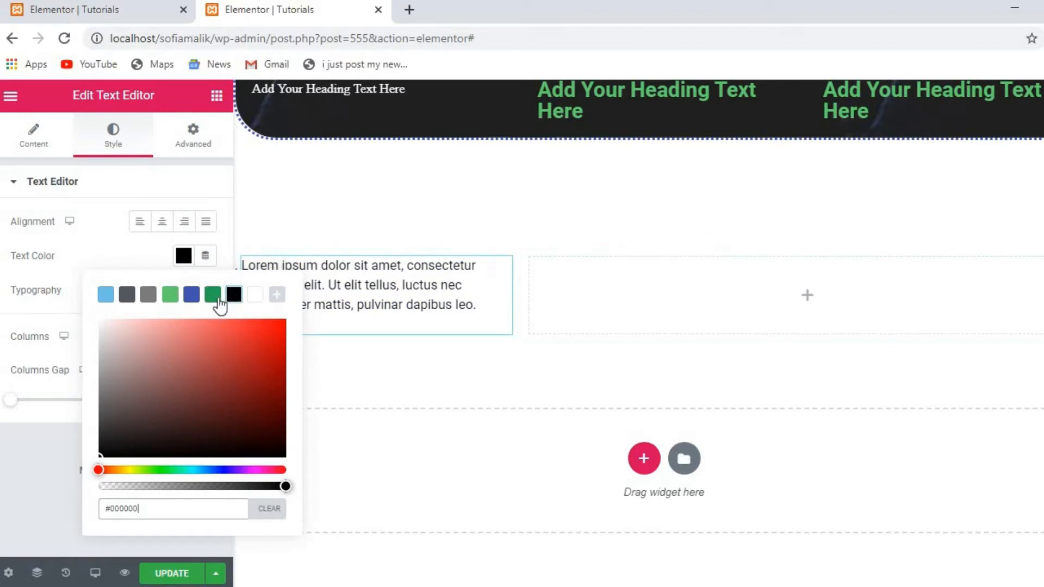
pyautogui.click(191, 294)
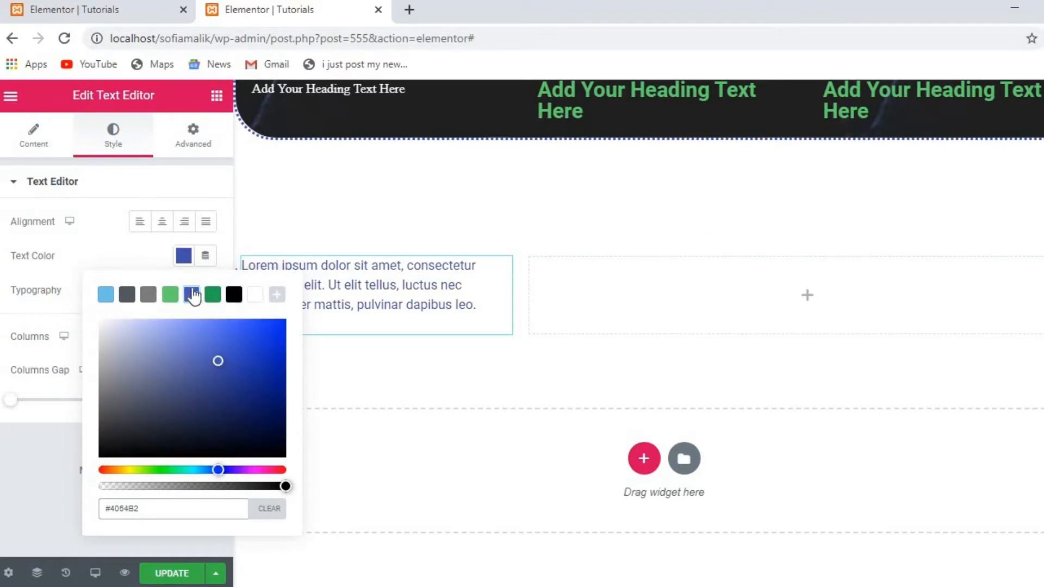
pyautogui.click(234, 296)
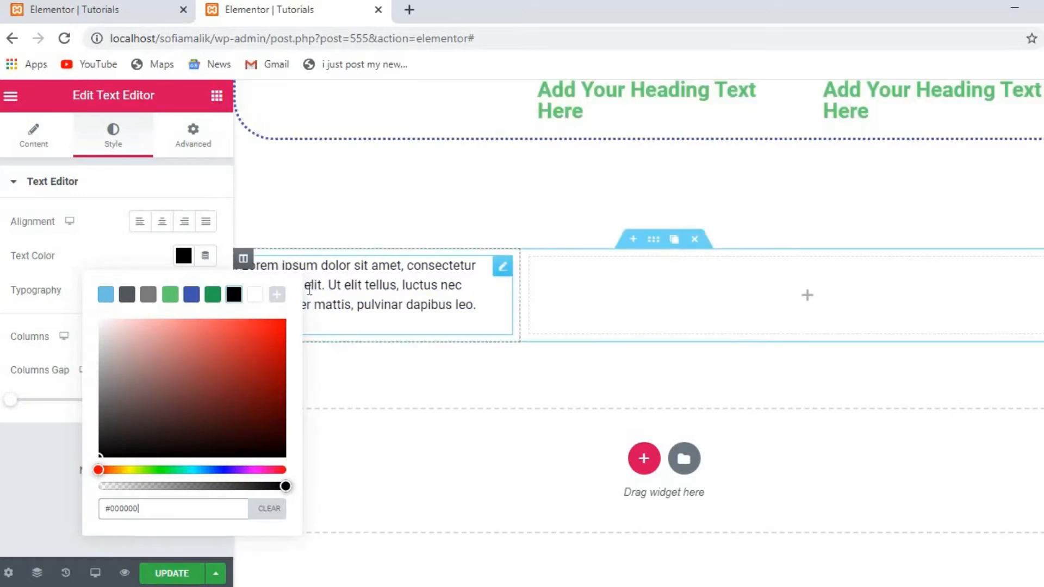
pyautogui.click(106, 296)
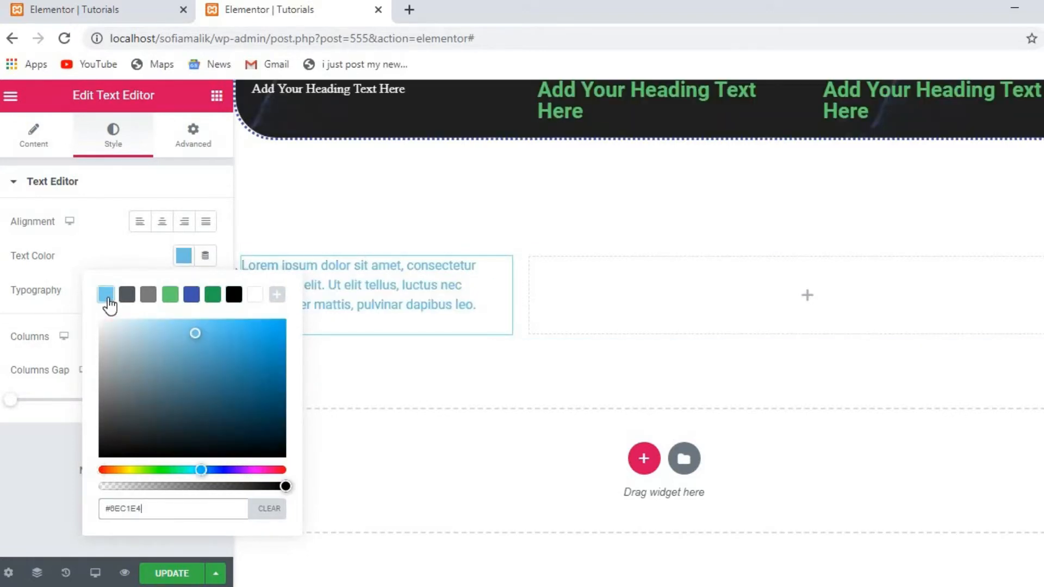
pyautogui.click(255, 295)
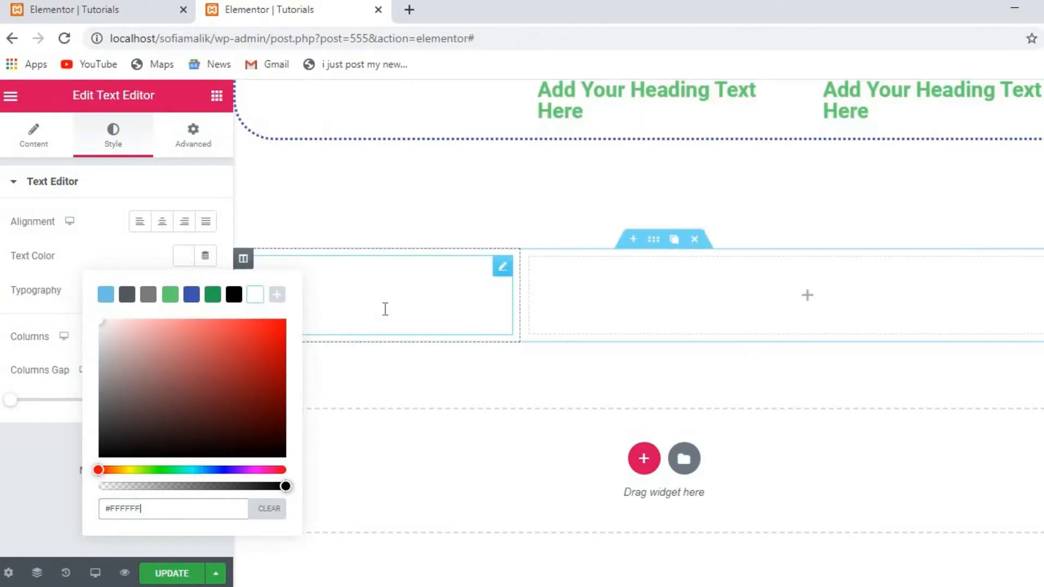
pyautogui.click(234, 295)
pyautogui.click(64, 256)
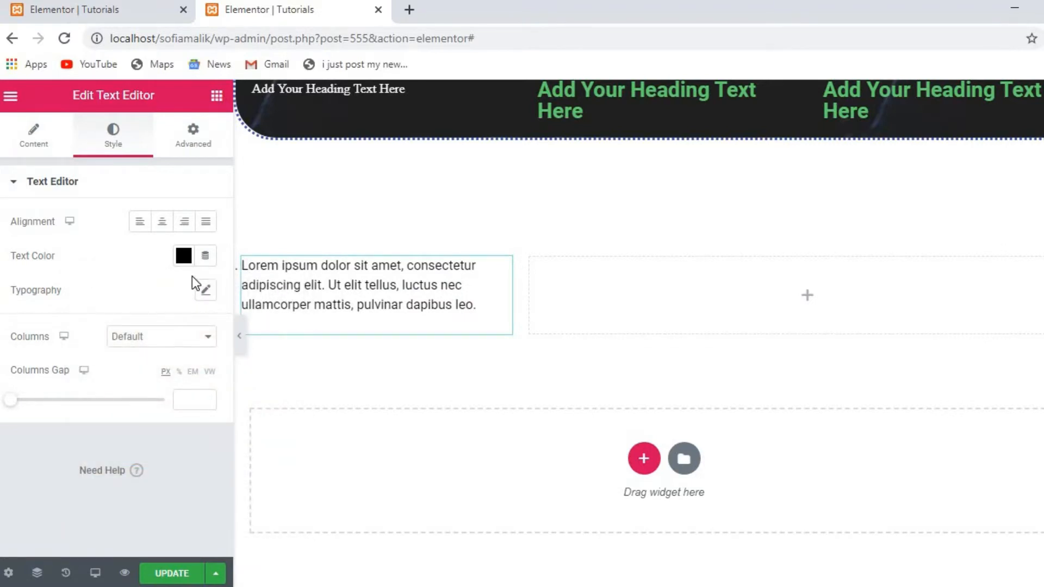
# Set the paragraph's typography to the Tahoma font family at 22 px size.
pyautogui.click(207, 291)
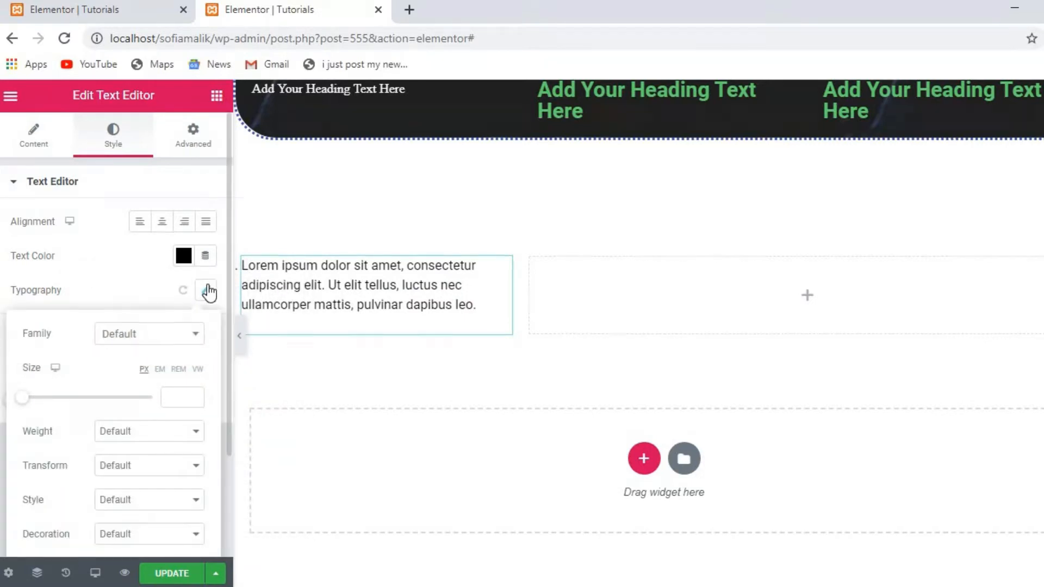
pyautogui.click(193, 339)
pyautogui.click(194, 338)
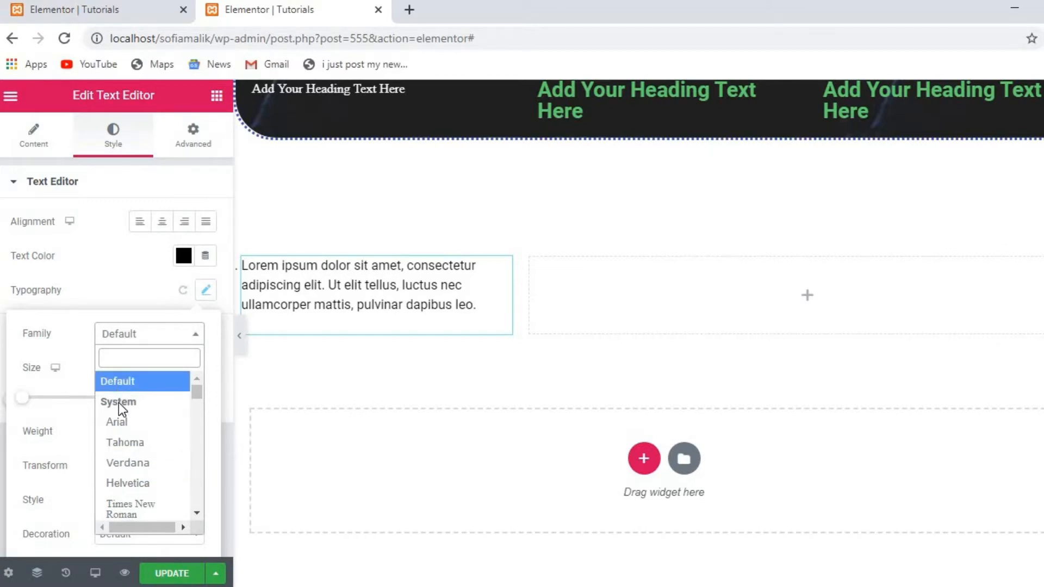
pyautogui.click(134, 456)
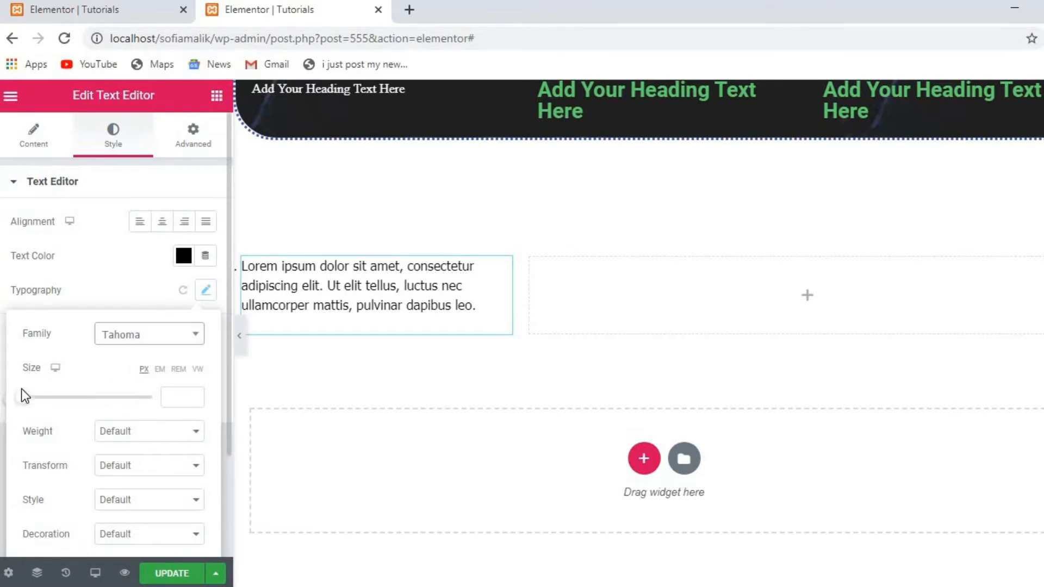
pyautogui.moveTo(28, 403)
pyautogui.mouseDown()
pyautogui.moveTo(83, 405)
pyautogui.moveTo(40, 401)
pyautogui.moveTo(51, 410)
pyautogui.moveTo(17, 412)
pyautogui.moveTo(68, 414)
pyautogui.moveTo(38, 403)
pyautogui.moveTo(51, 410)
pyautogui.moveTo(42, 414)
pyautogui.mouseUp()
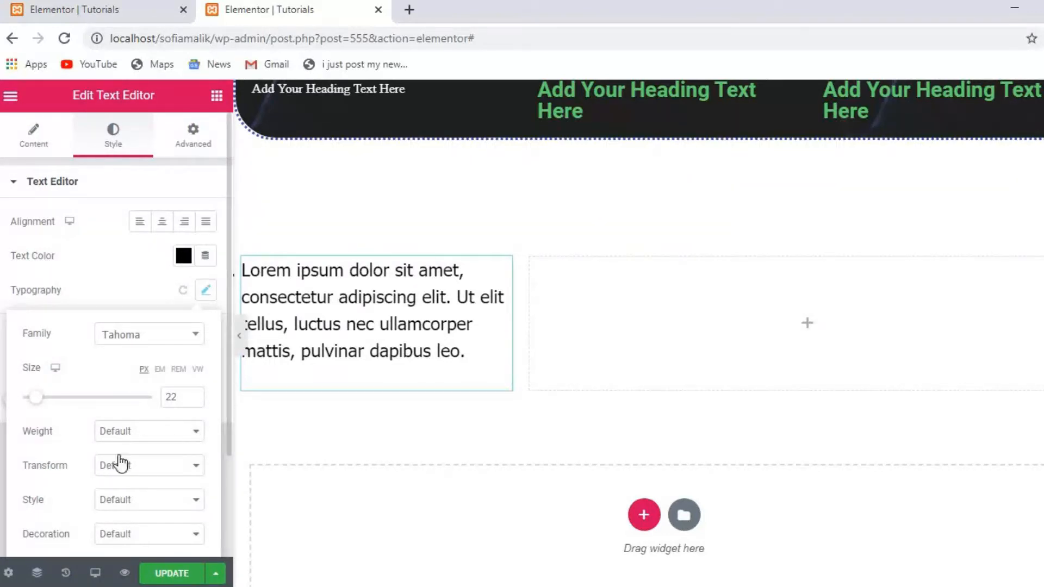
pyautogui.click(226, 545)
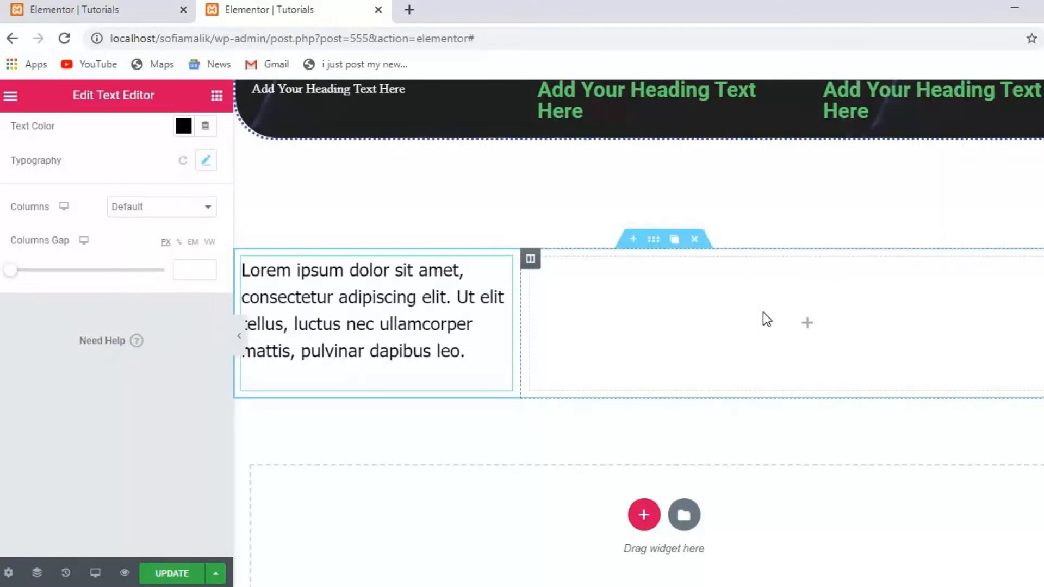
# Place a Video widget in the empty right column, showing the default YouTube placeholder clip.
pyautogui.click(812, 335)
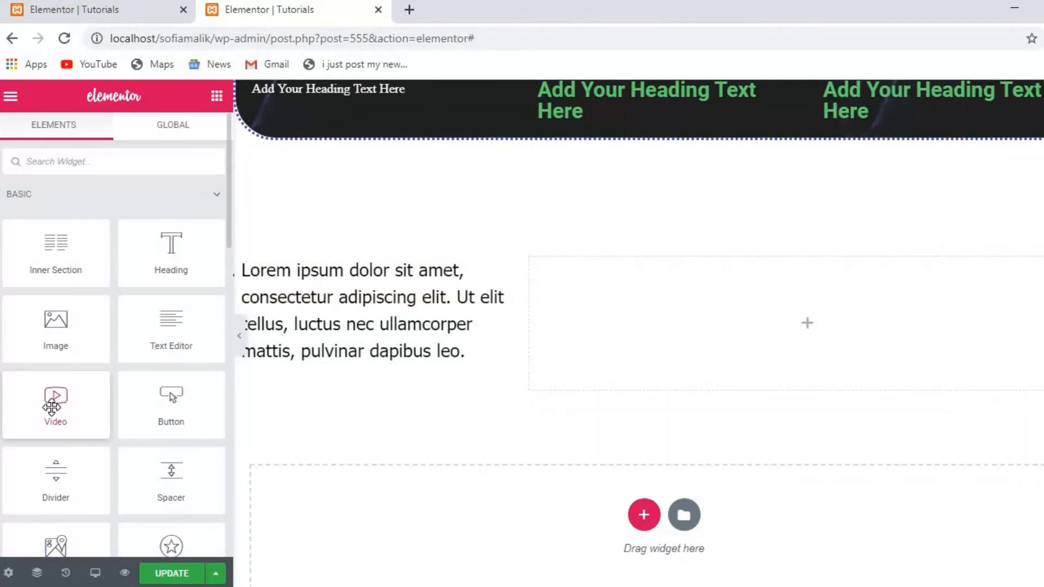
pyautogui.moveTo(52, 408); pyautogui.dragTo(800, 330)
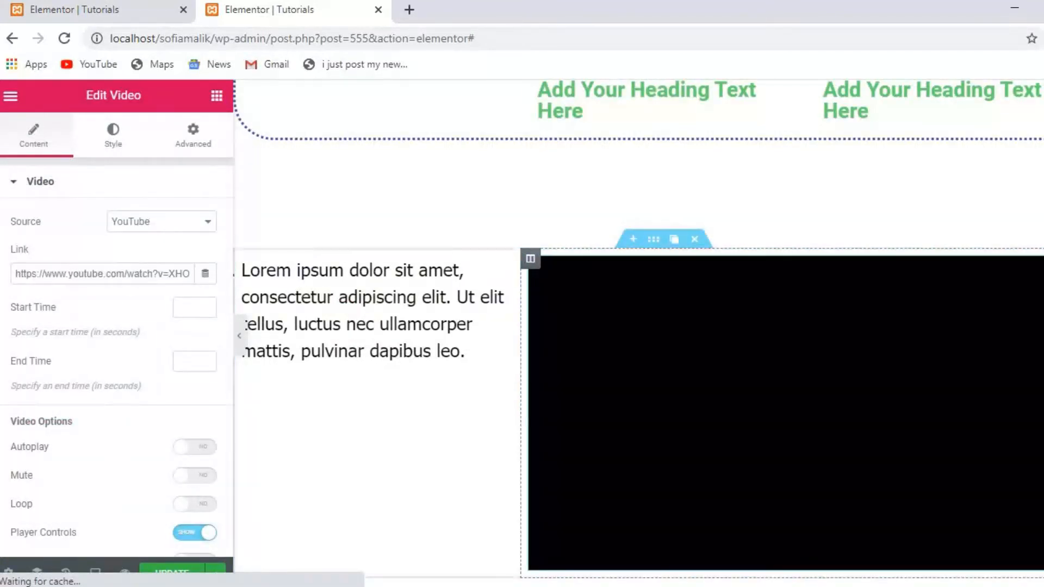
pyautogui.scroll(-1, 293, 466)
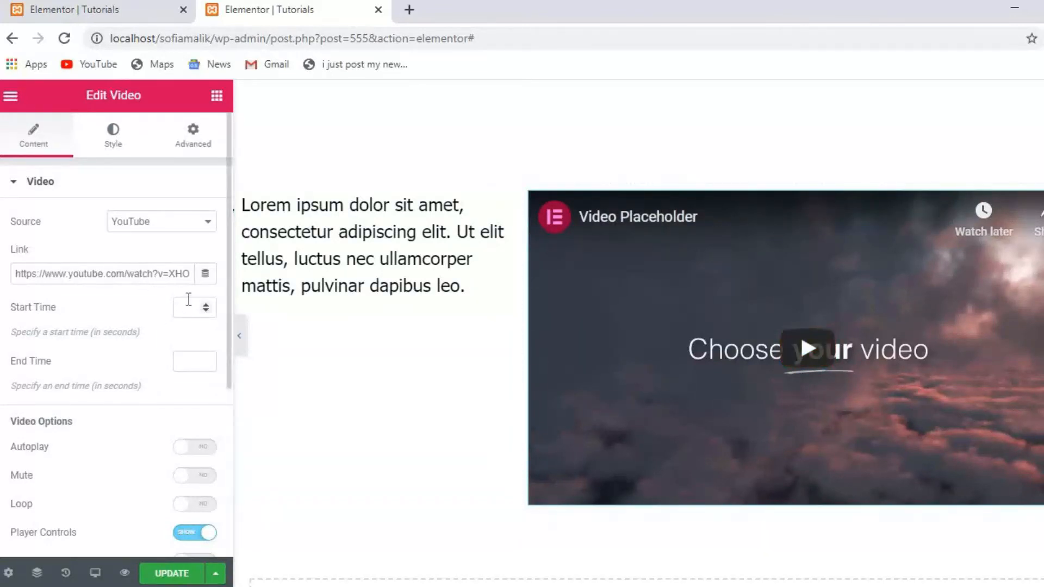
# Keep YouTube as the video source and turn Autoplay on, leaving Play On Mobile off.
pyautogui.click(211, 224)
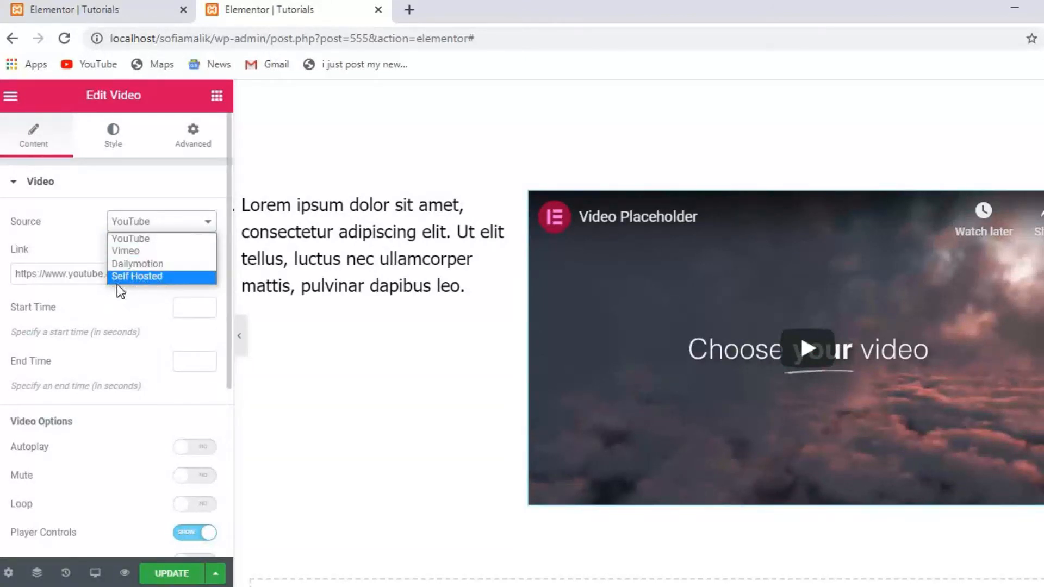
pyautogui.click(151, 356)
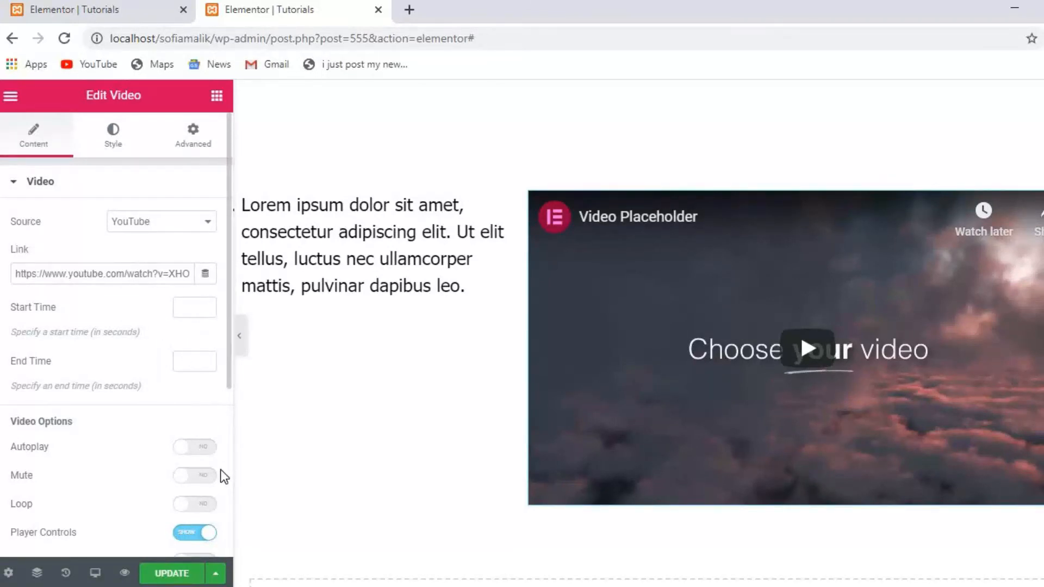
pyautogui.click(192, 451)
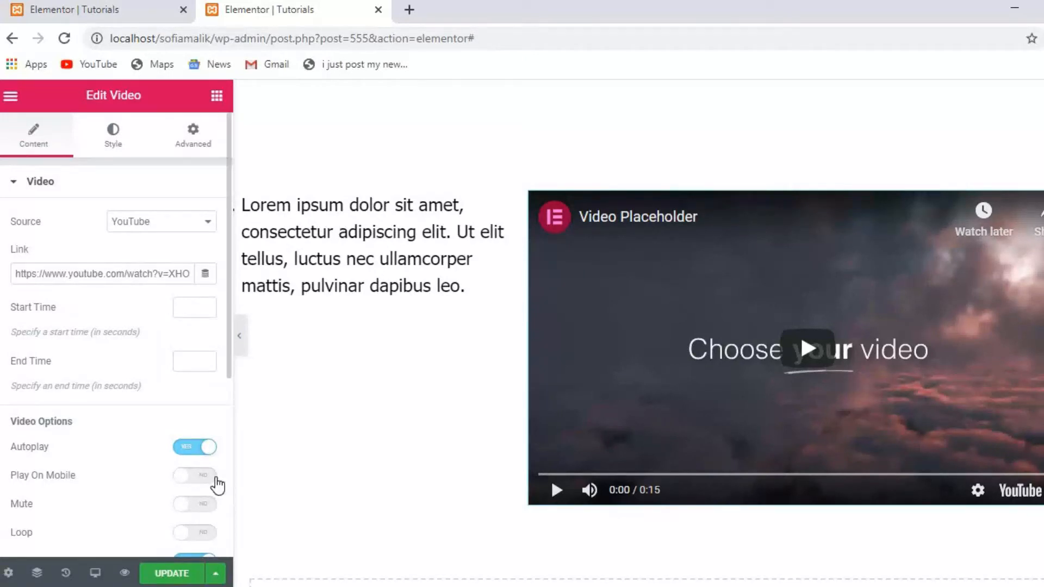
pyautogui.click(216, 479)
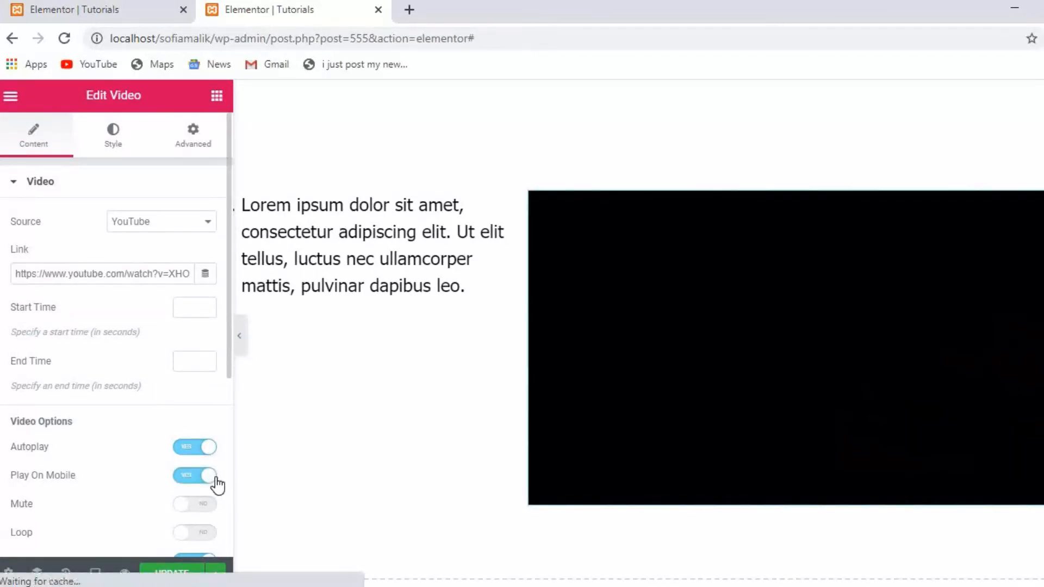
pyautogui.click(208, 479)
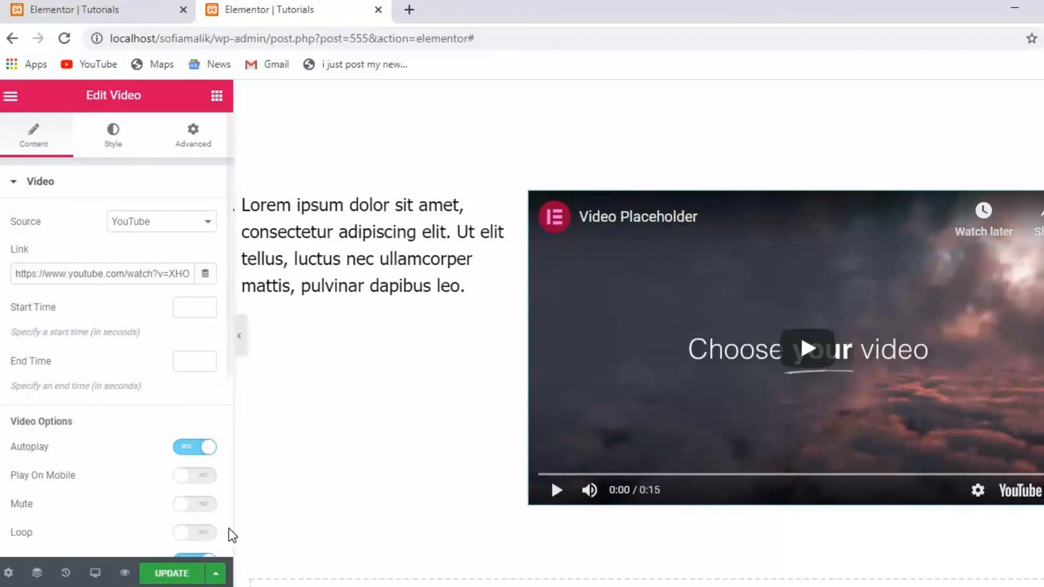
# Leave Privacy Mode off, keep suggested videos from the current channel, and expand Image Overlay.
pyautogui.scroll(-5, 232, 535)
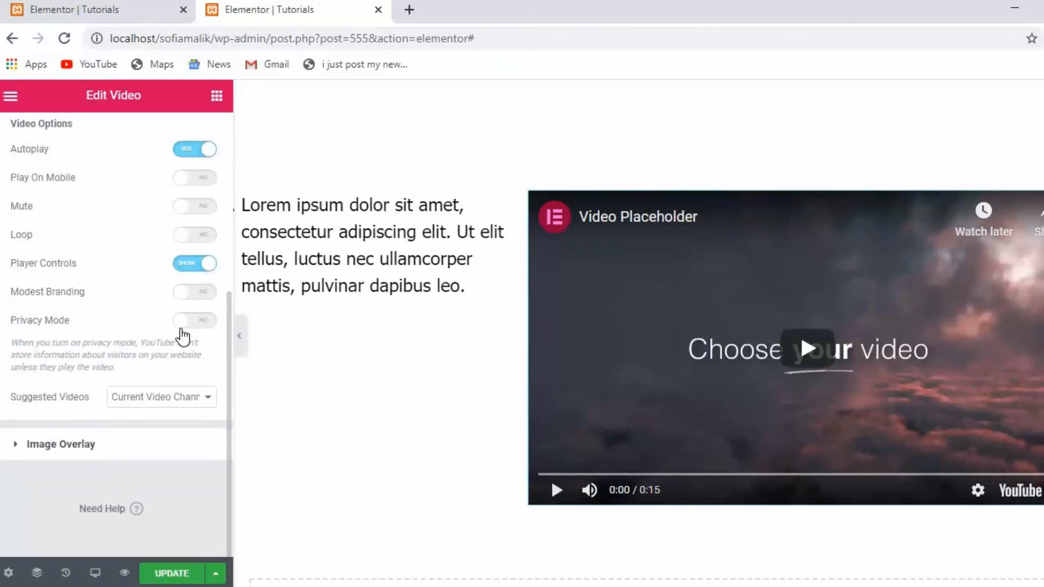
pyautogui.click(181, 328)
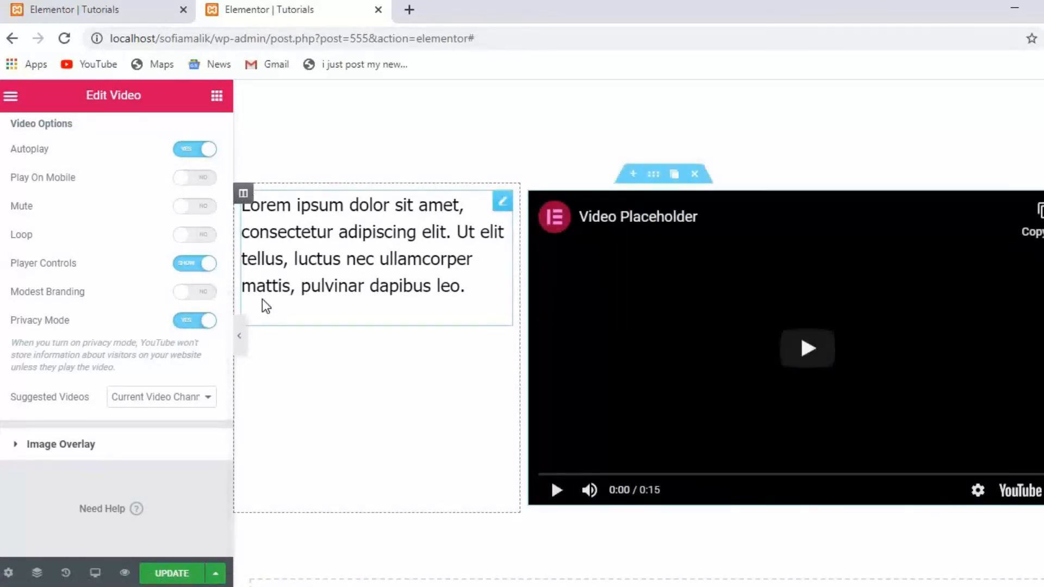
pyautogui.click(211, 325)
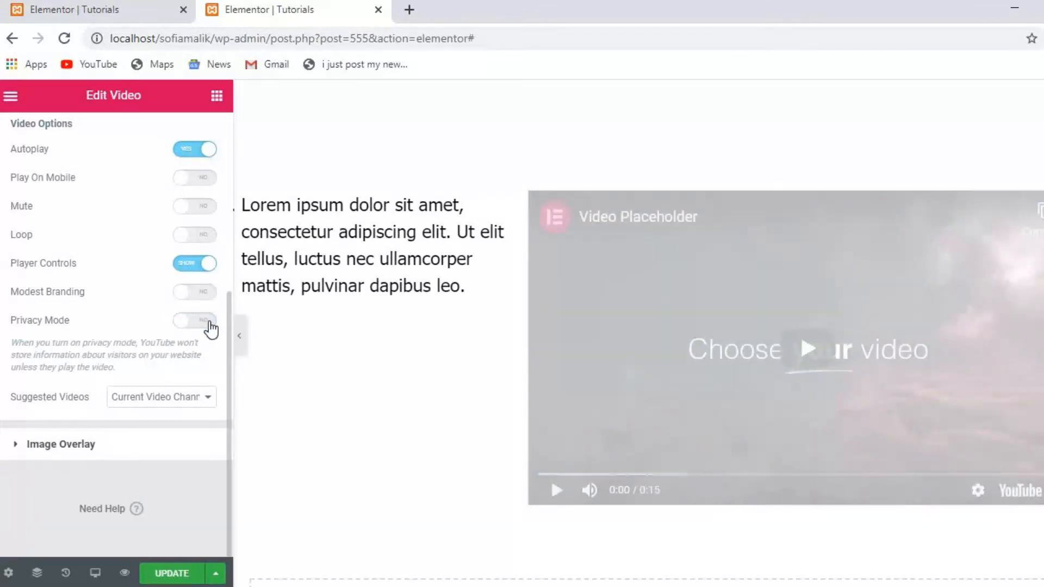
pyautogui.click(210, 402)
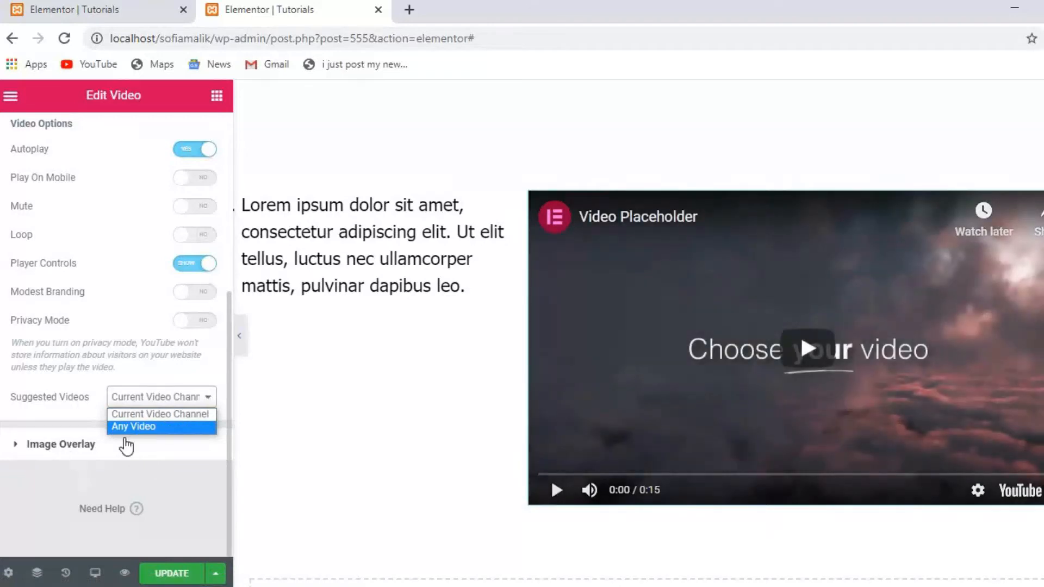
pyautogui.click(65, 455)
pyautogui.click(65, 455)
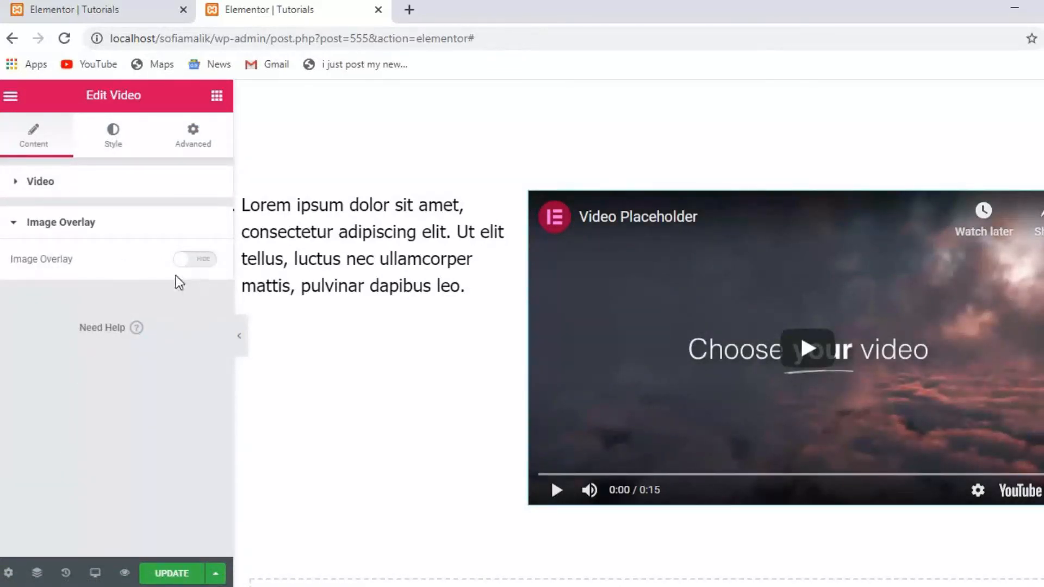
# Set the video's Image Overlay to Show, then view its Style options with the 16:9 aspect ratio.
pyautogui.click(185, 261)
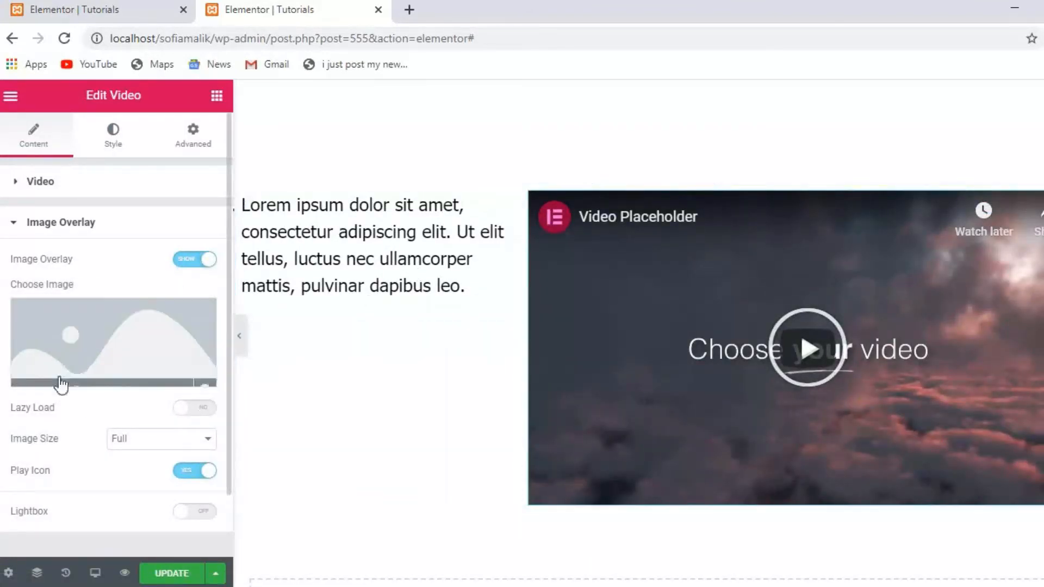
pyautogui.moveTo(82, 375)
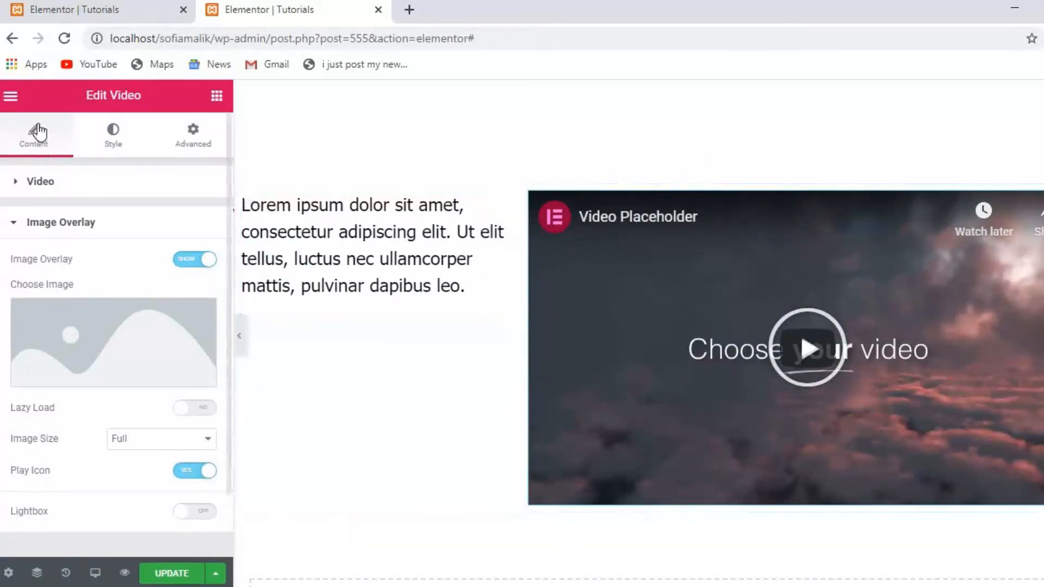
pyautogui.click(108, 149)
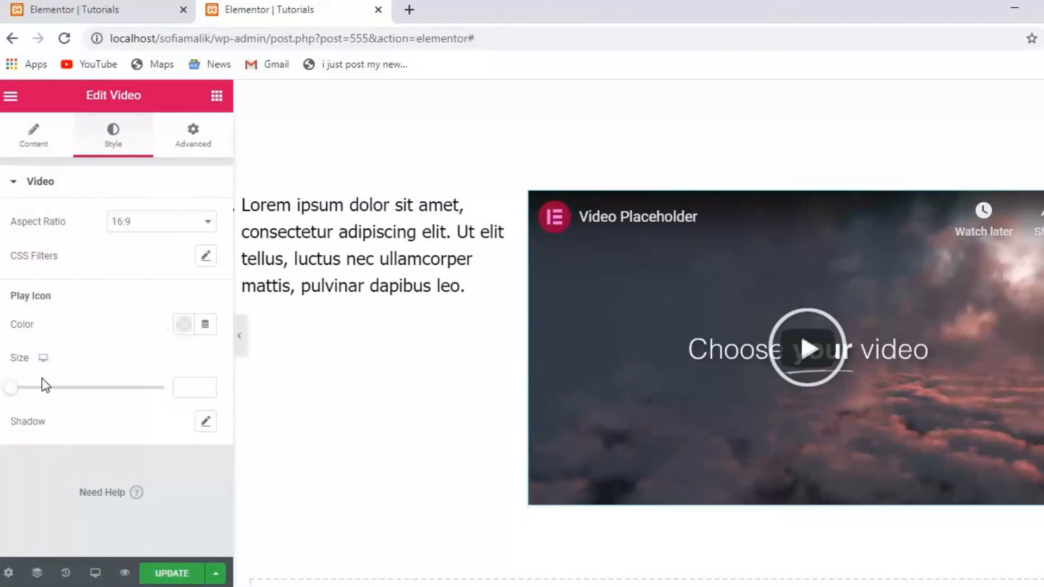
# In the Advanced tab, set the video's linked margin to 97 px on every side.
pyautogui.click(181, 148)
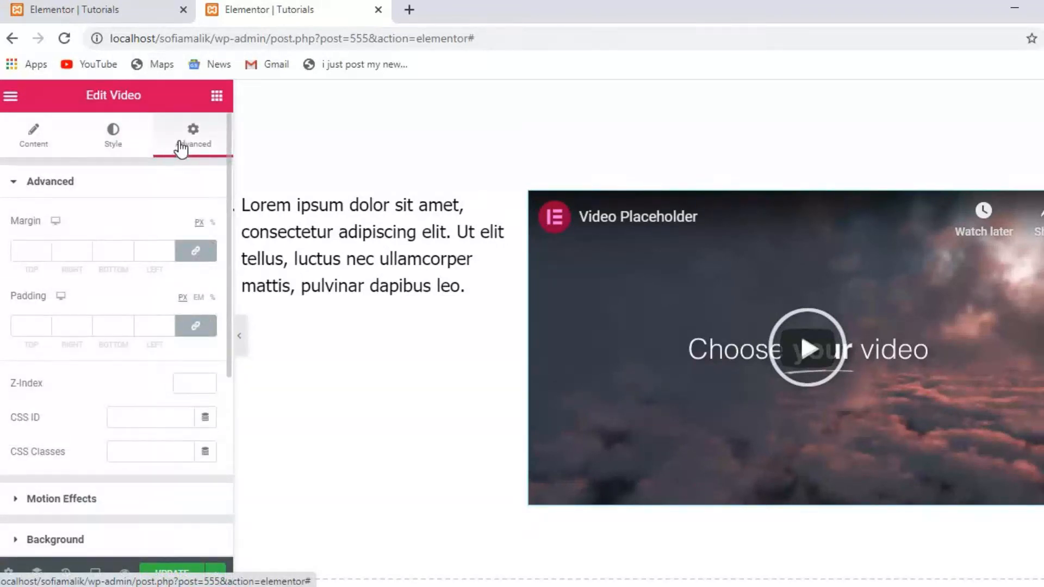
pyautogui.click(30, 251)
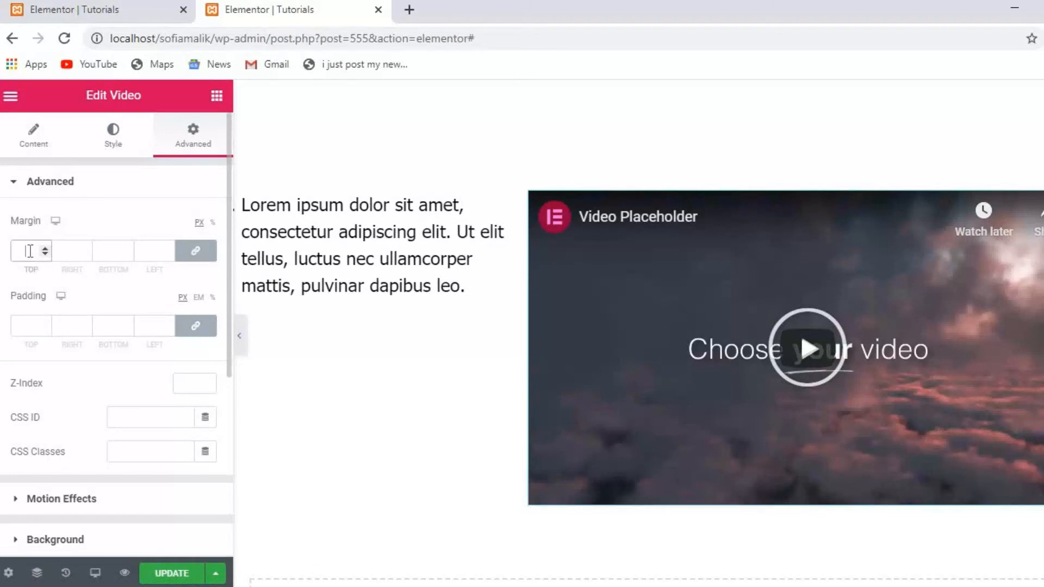
pyautogui.write('67')
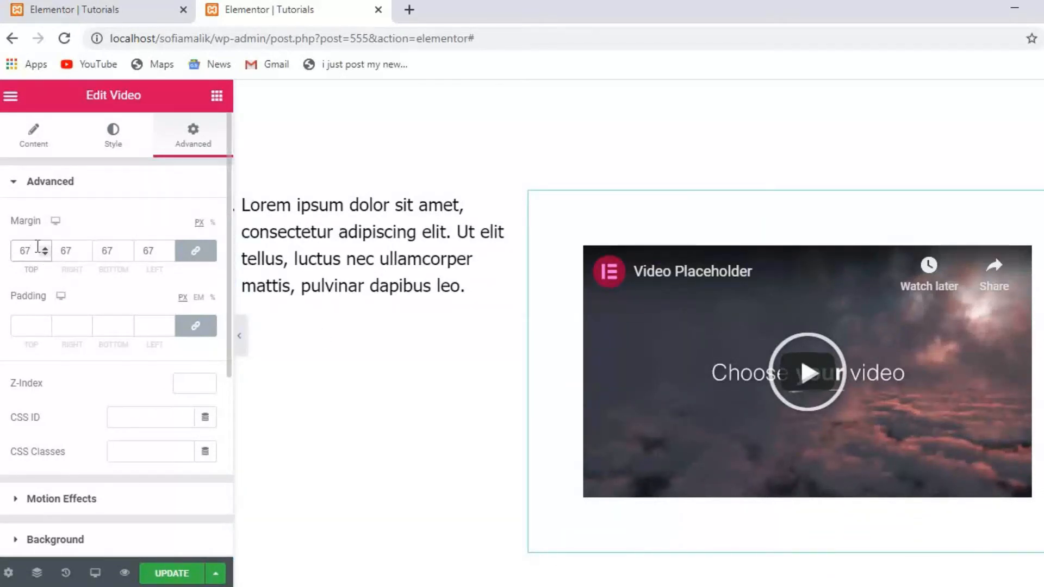
pyautogui.press('BackSpace')
pyautogui.press('BackSpace')
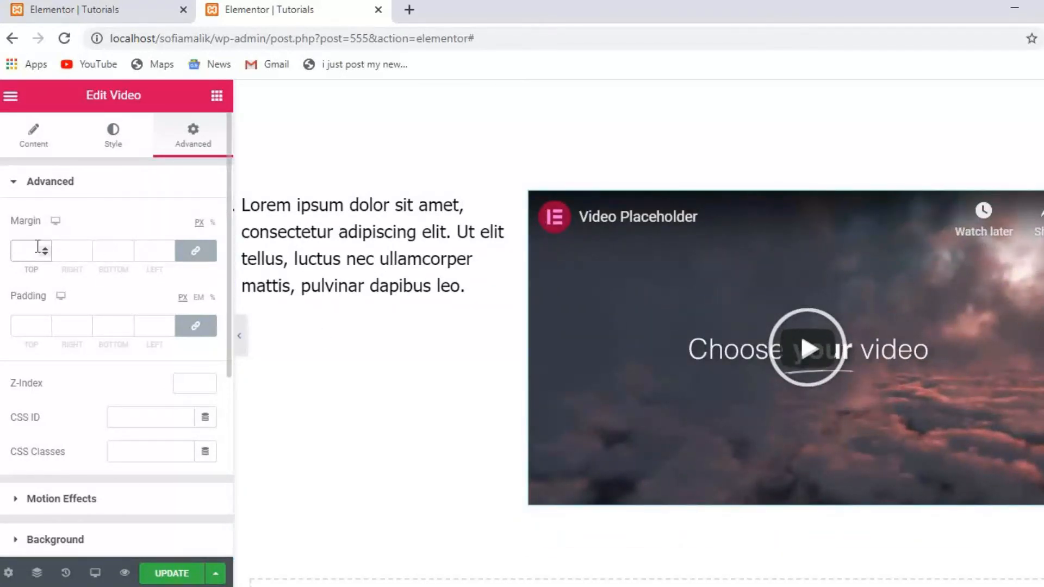
pyautogui.write('97')
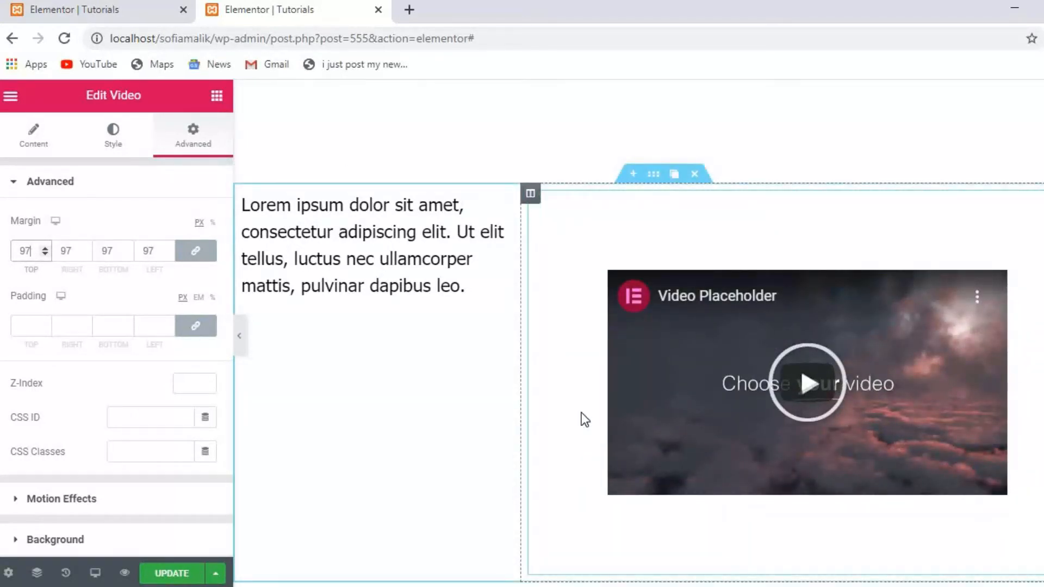
# Clear the padding, set the Z-Index to 90, and expand Motion Effects.
pyautogui.click(26, 325)
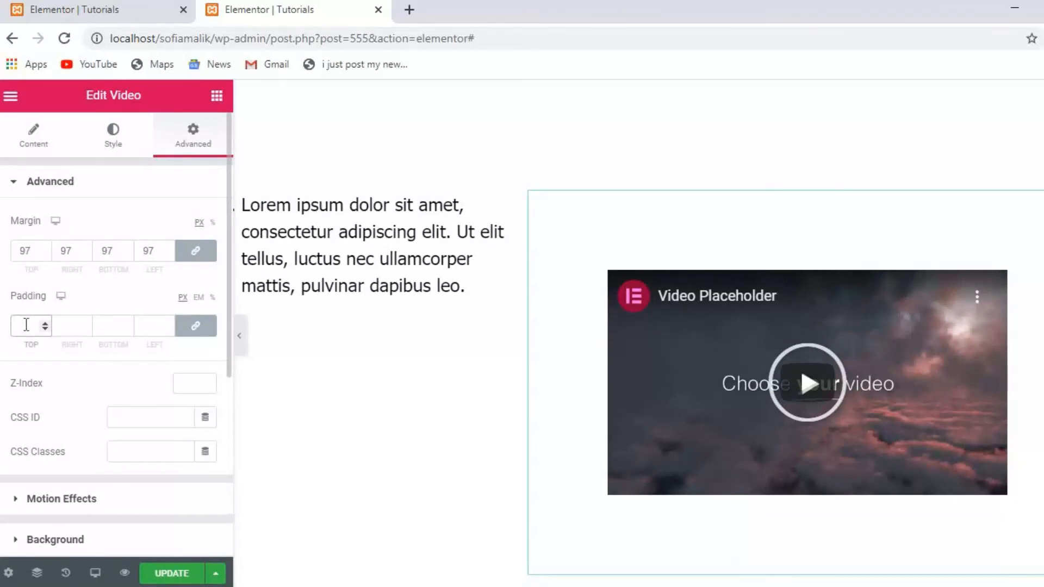
pyautogui.write('09')
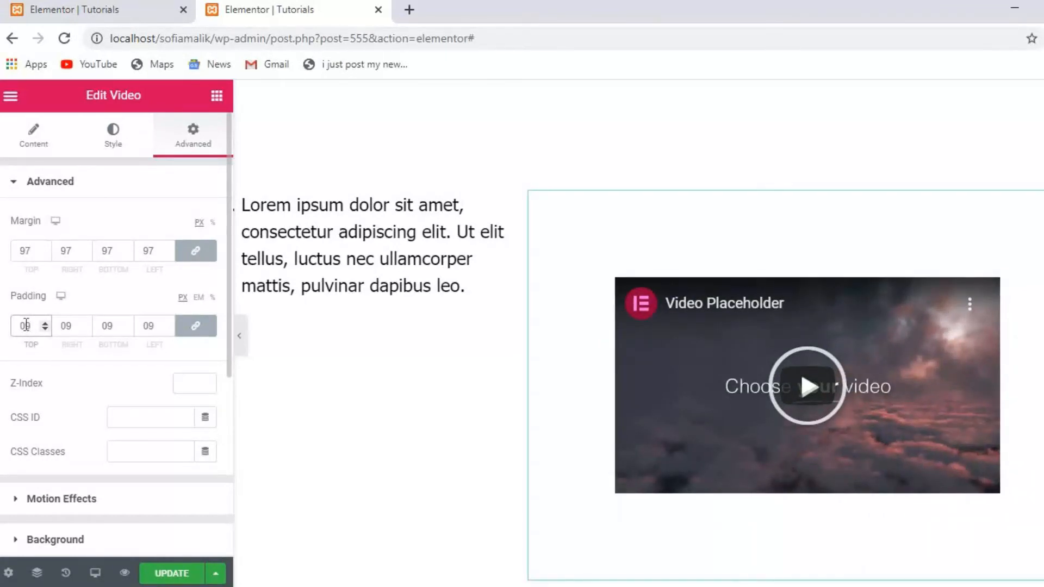
pyautogui.press('BackSpace')
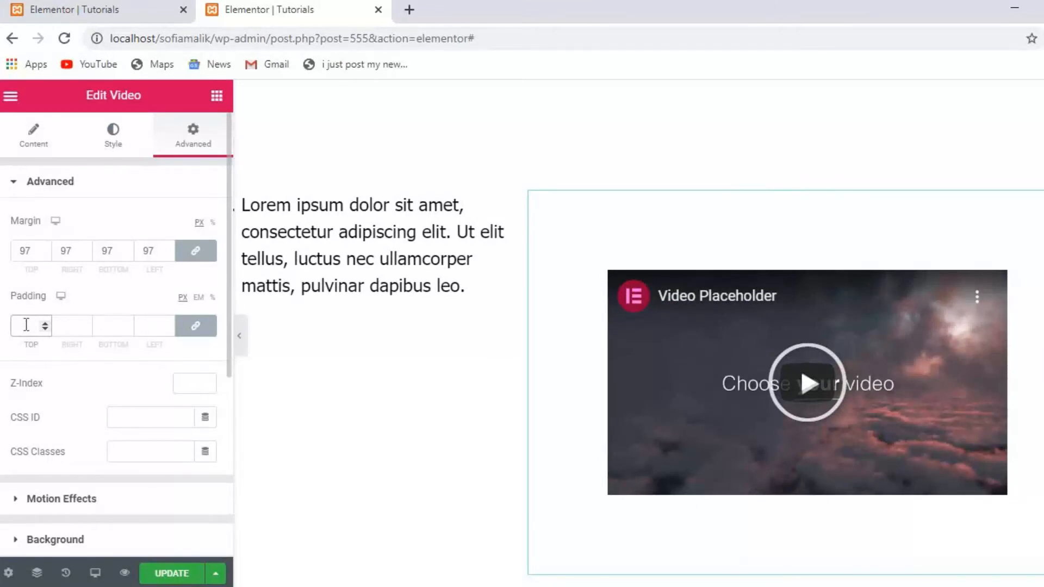
pyautogui.write('90')
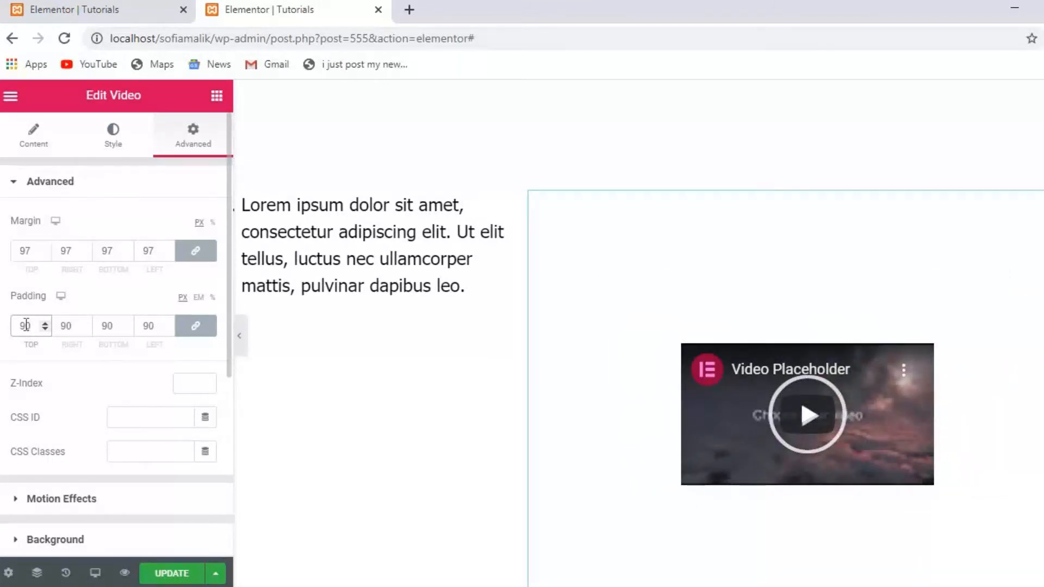
pyautogui.press('BackSpace')
pyautogui.press('BackSpace')
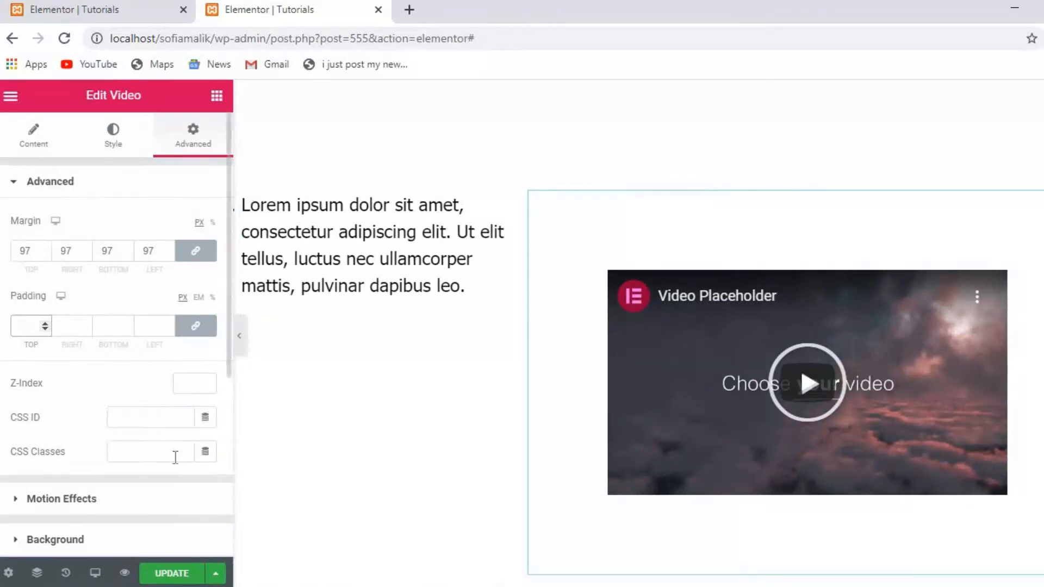
pyautogui.click(206, 387)
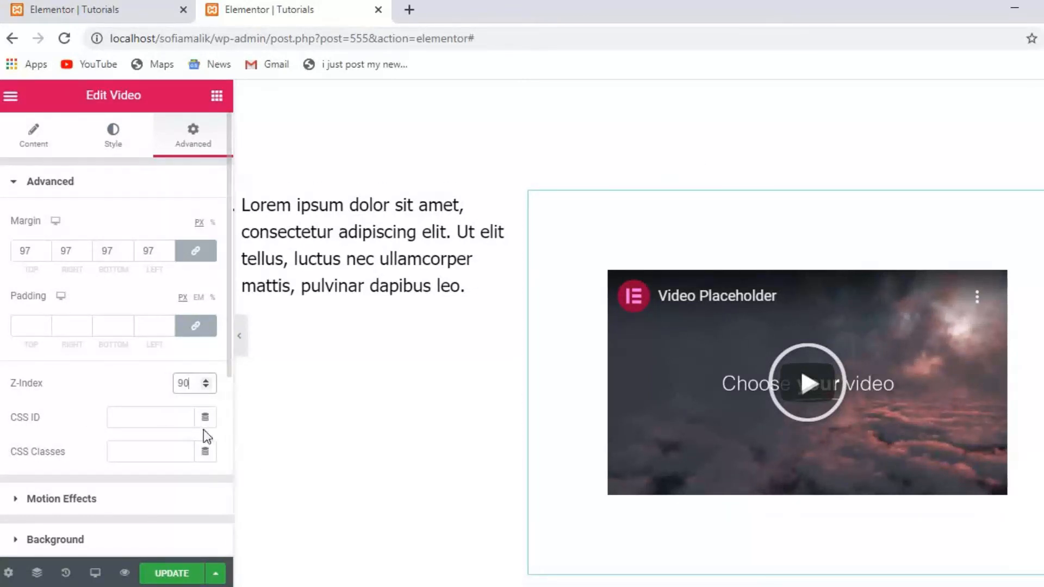
pyautogui.click(172, 411)
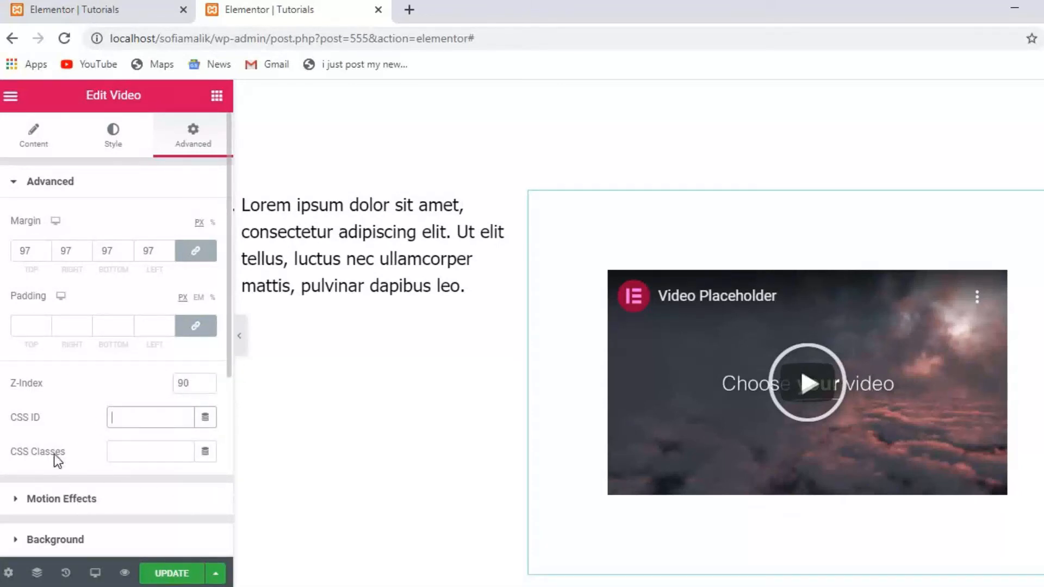
pyautogui.click(43, 499)
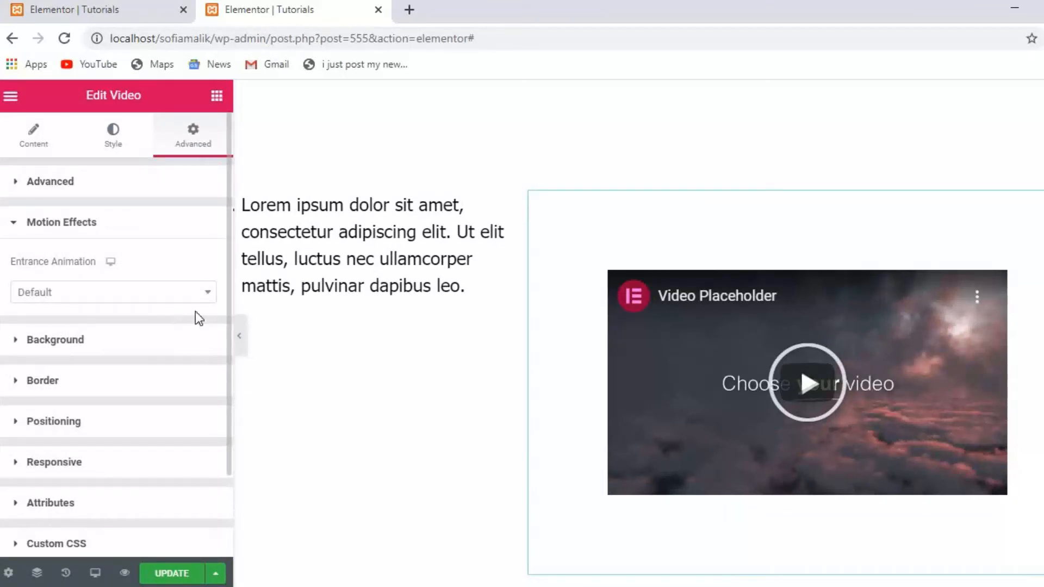
# Set the video's Entrance Animation to Fade In Down with Fast animation duration.
pyautogui.click(203, 289)
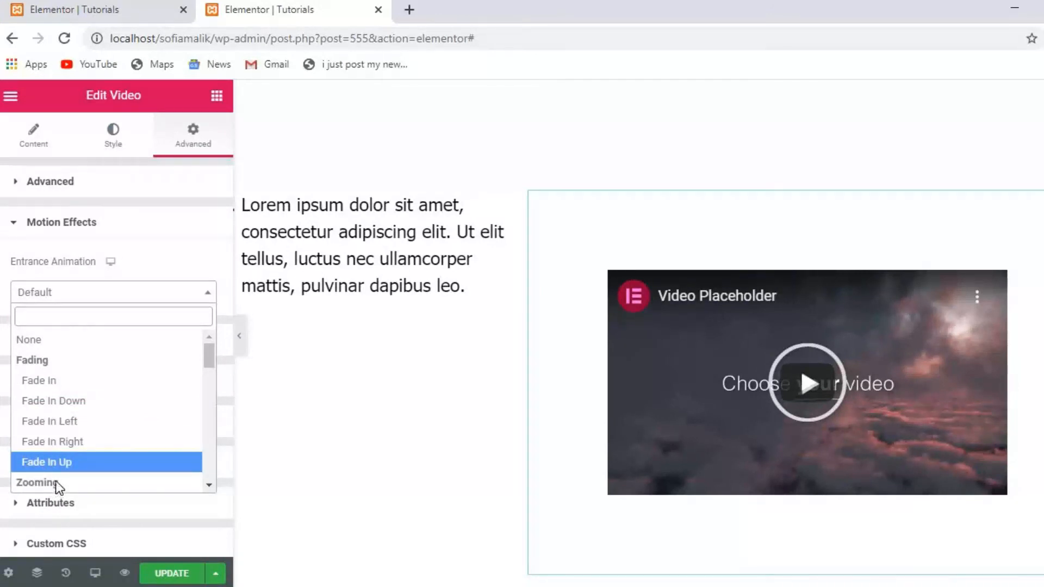
pyautogui.click(67, 421)
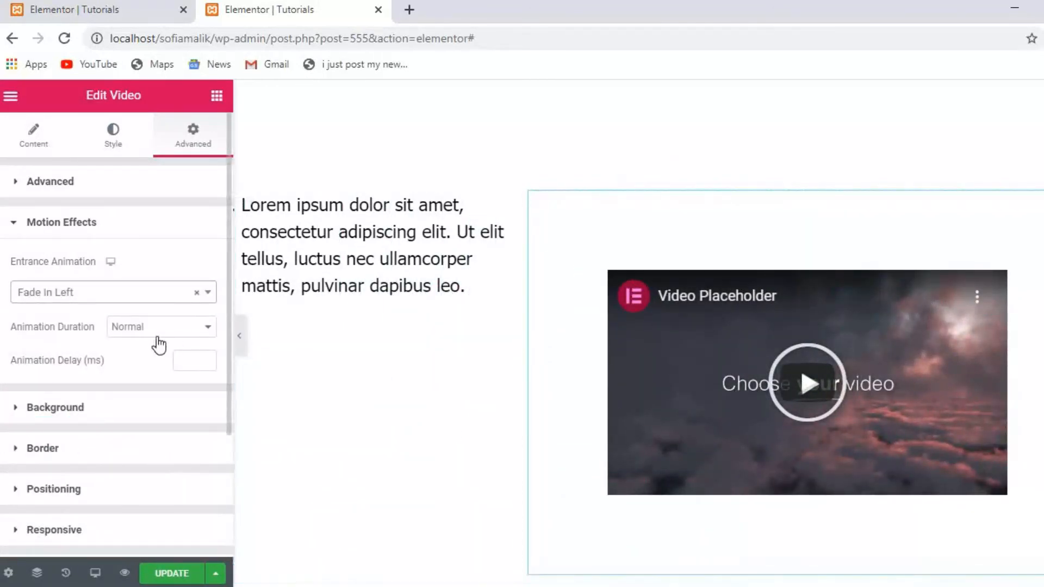
pyautogui.click(208, 301)
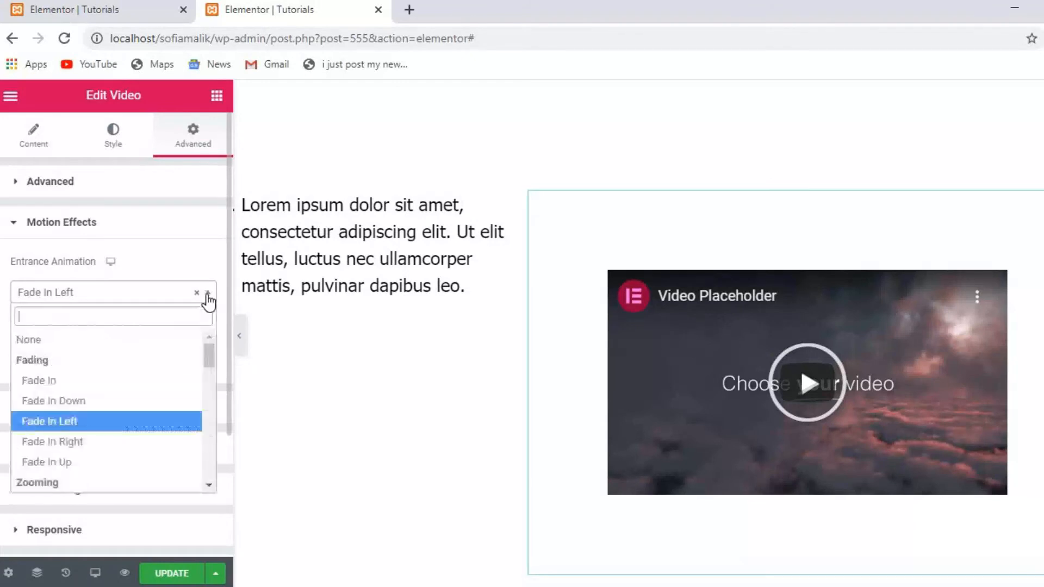
pyautogui.click(58, 408)
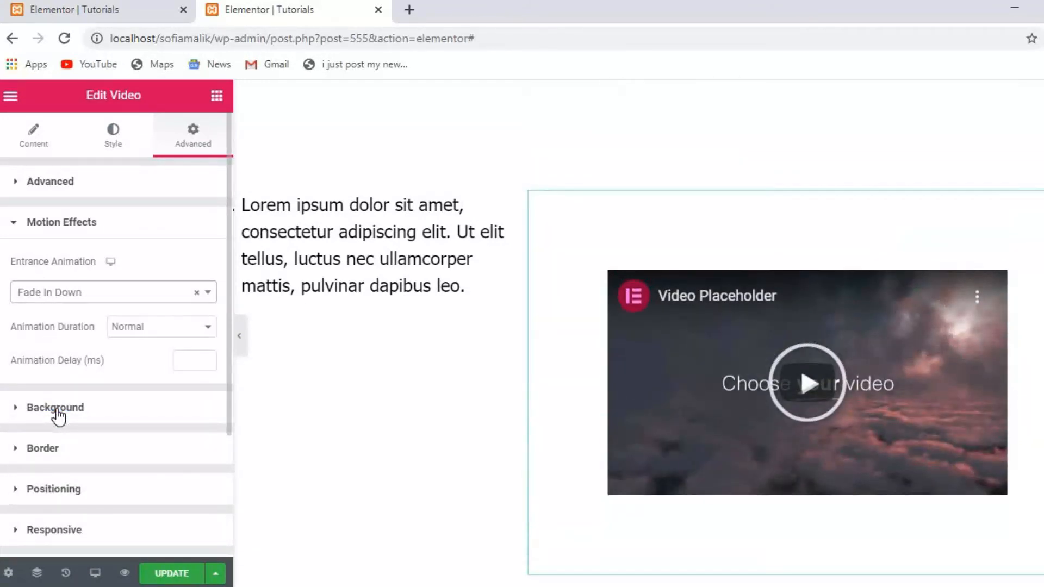
pyautogui.click(209, 326)
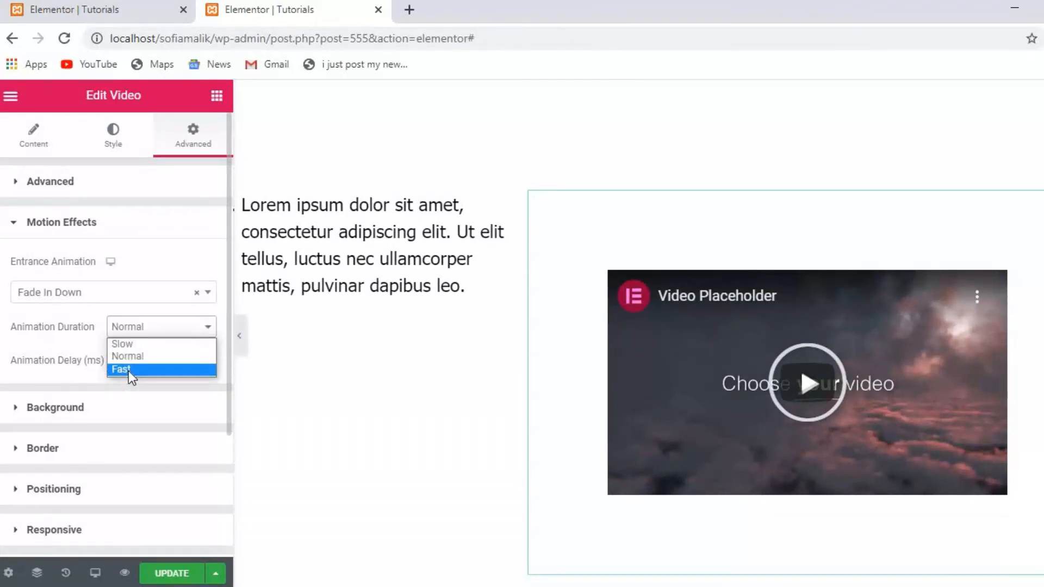
pyautogui.click(128, 370)
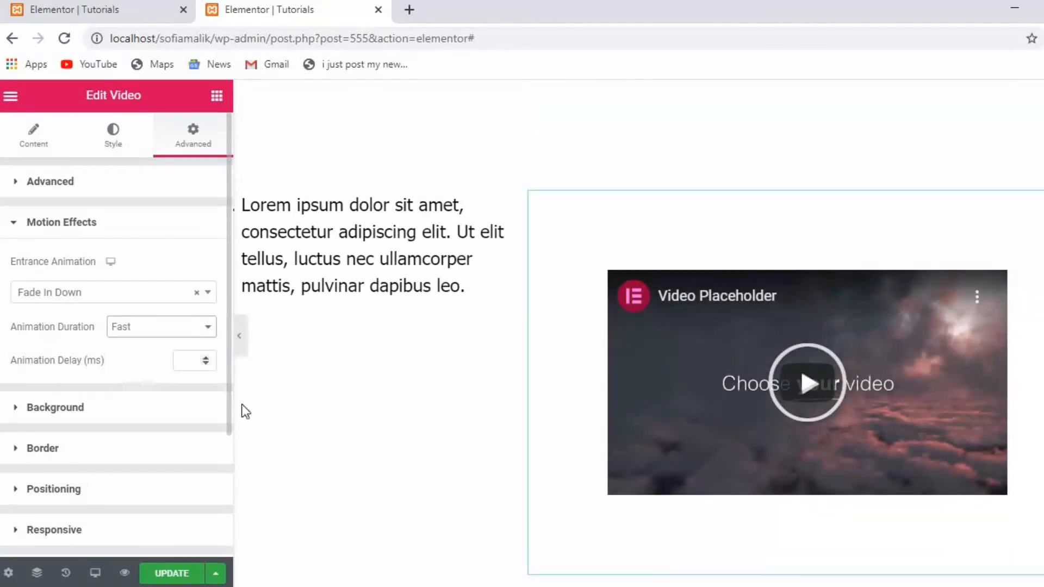
# Give the video widget a Classic background using the coffee-table photo vication5-1.jpg from the Media Library.
pyautogui.click(101, 417)
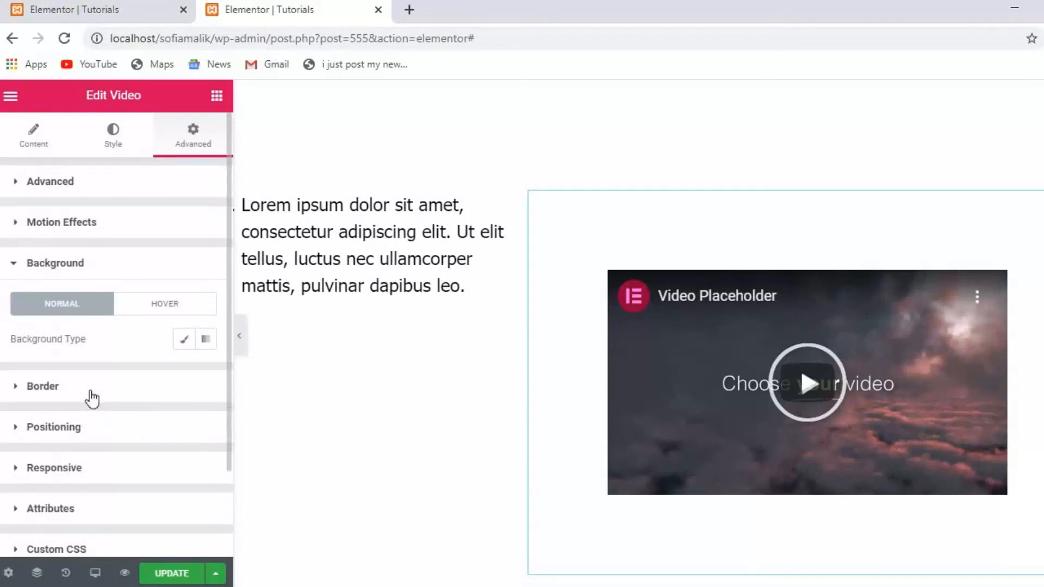
pyautogui.click(188, 341)
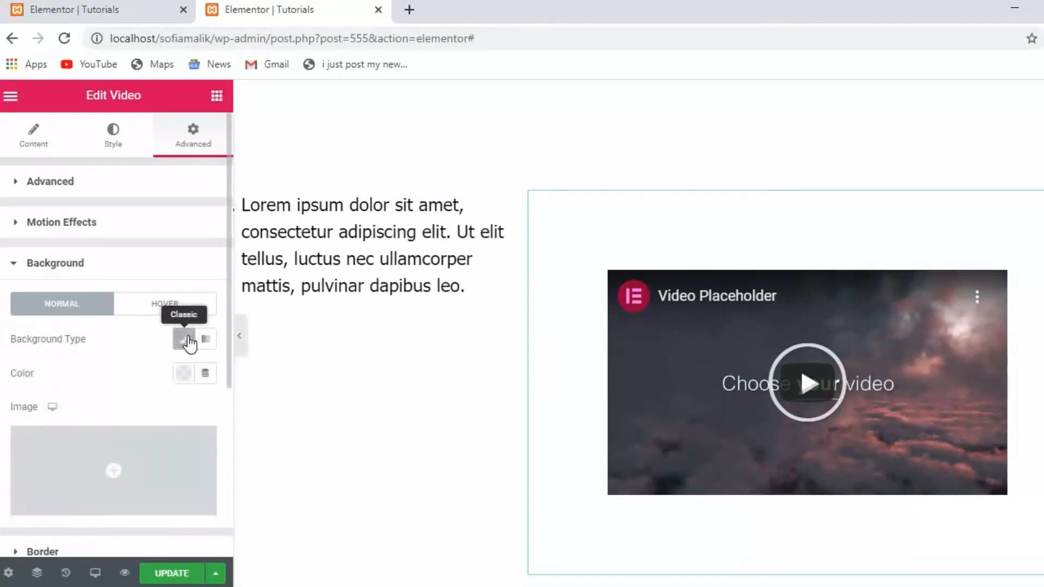
pyautogui.click(104, 500)
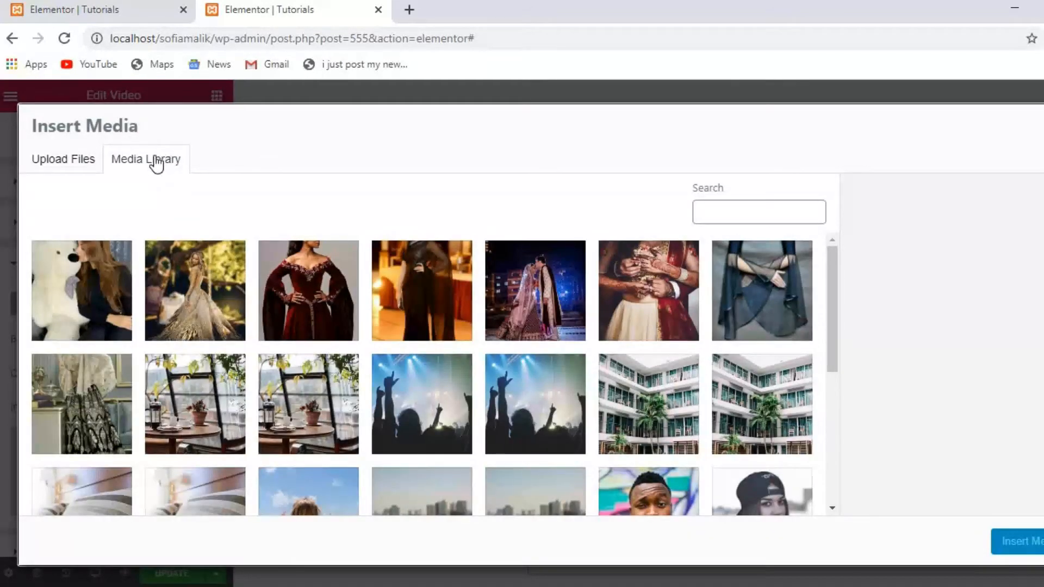
pyautogui.click(163, 421)
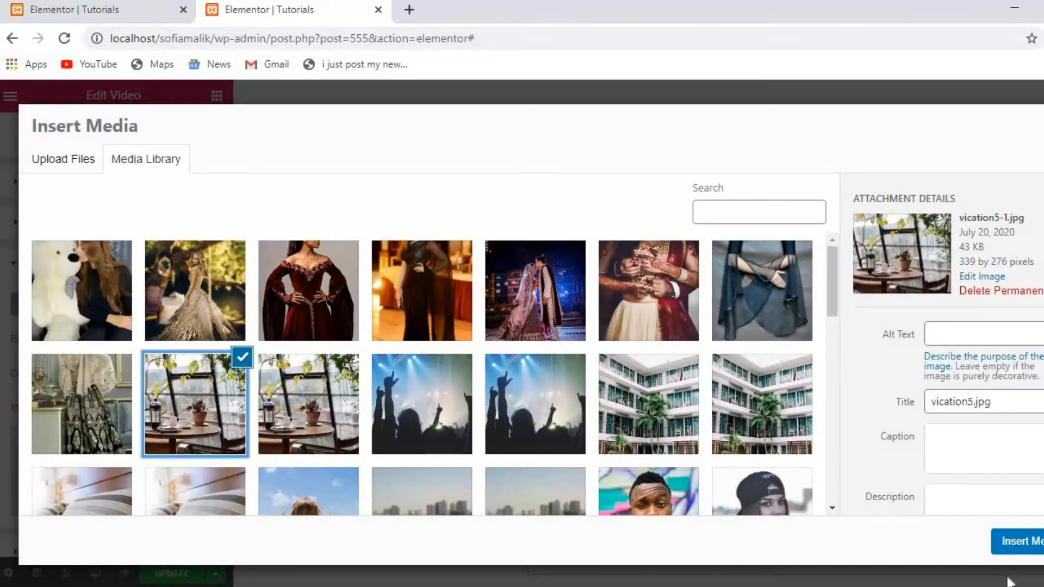
pyautogui.click(1012, 546)
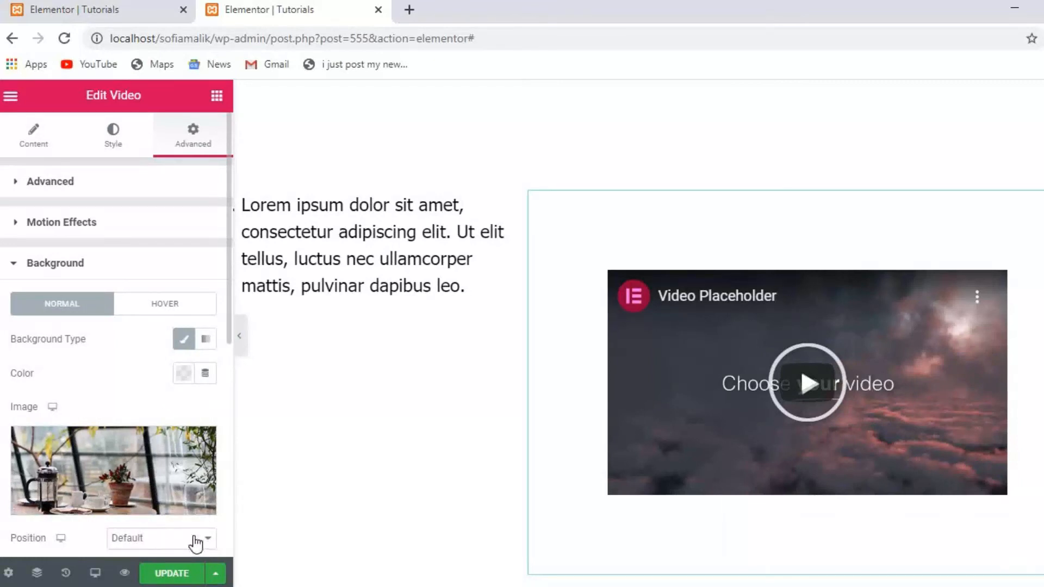
# Set the background image to Center Left position, Scroll attachment, Repeat and Cover size.
pyautogui.scroll(-6, 224, 537)
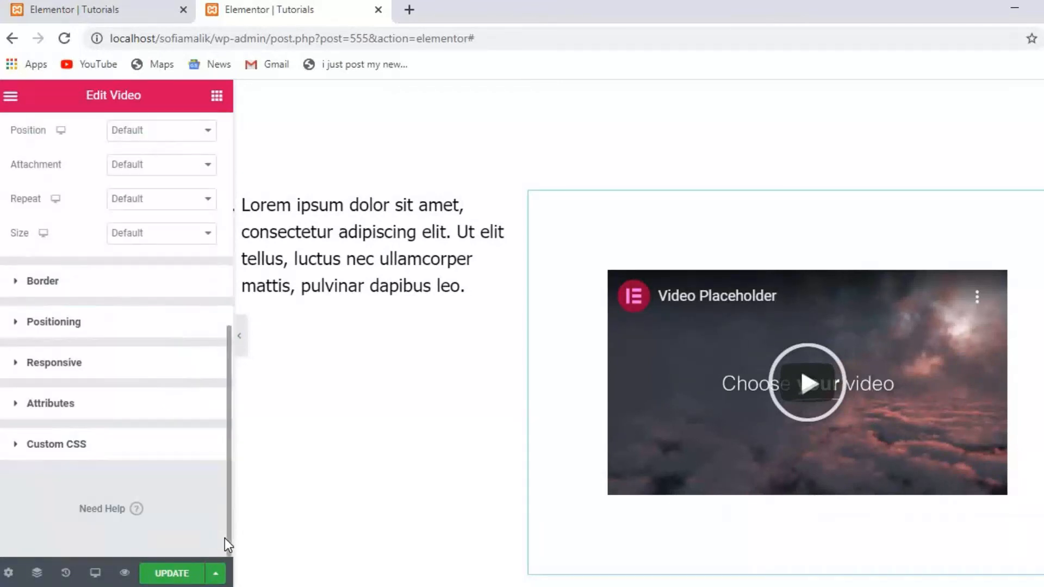
pyautogui.click(206, 133)
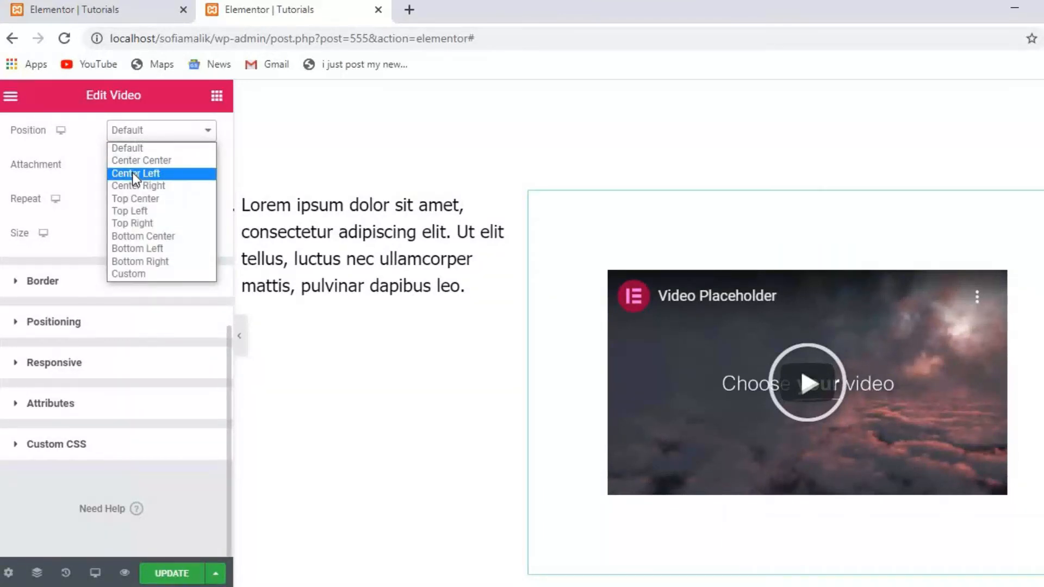
pyautogui.click(132, 173)
pyautogui.click(203, 166)
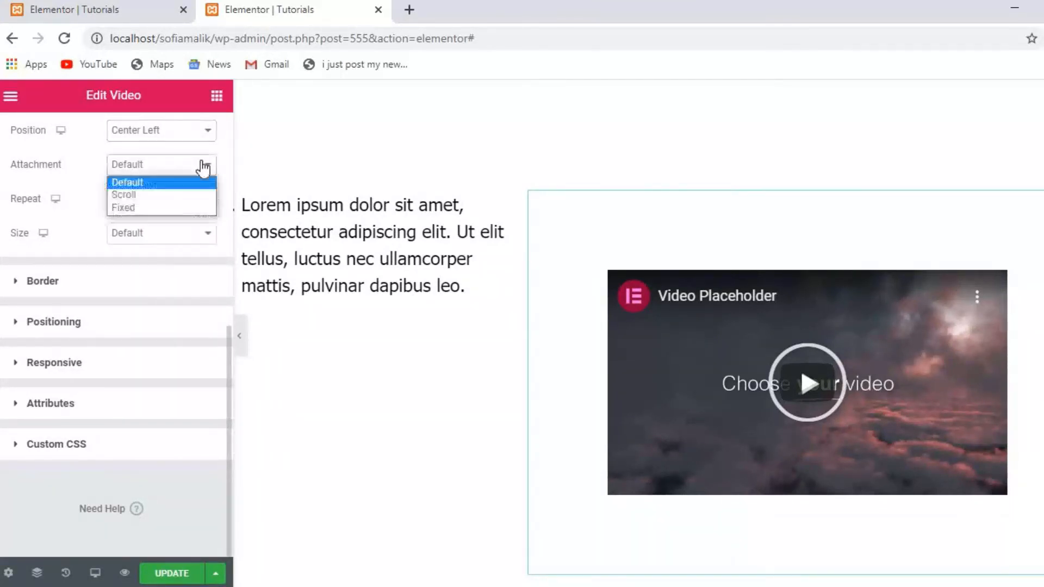
pyautogui.click(149, 195)
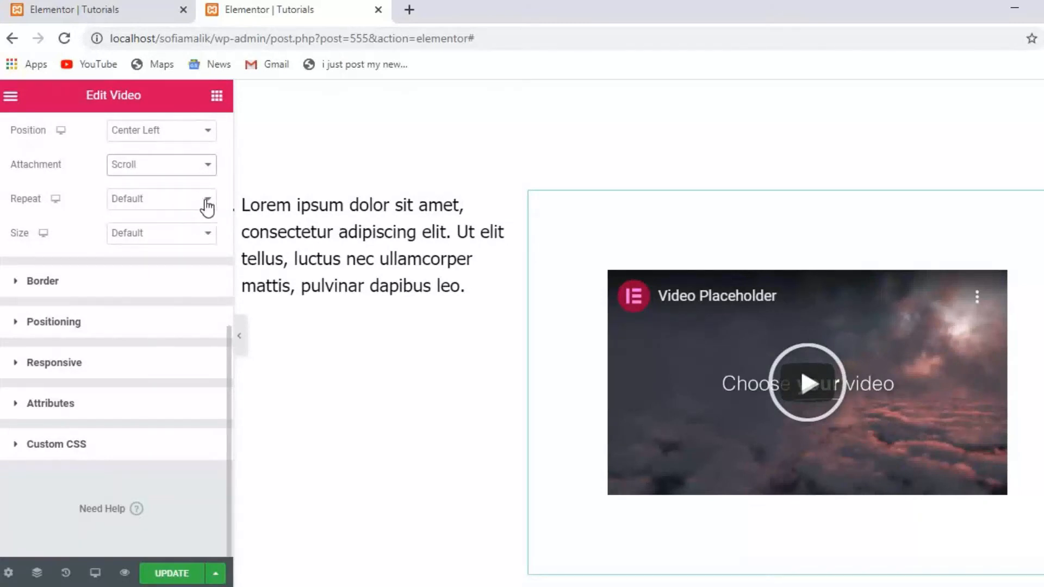
pyautogui.click(205, 201)
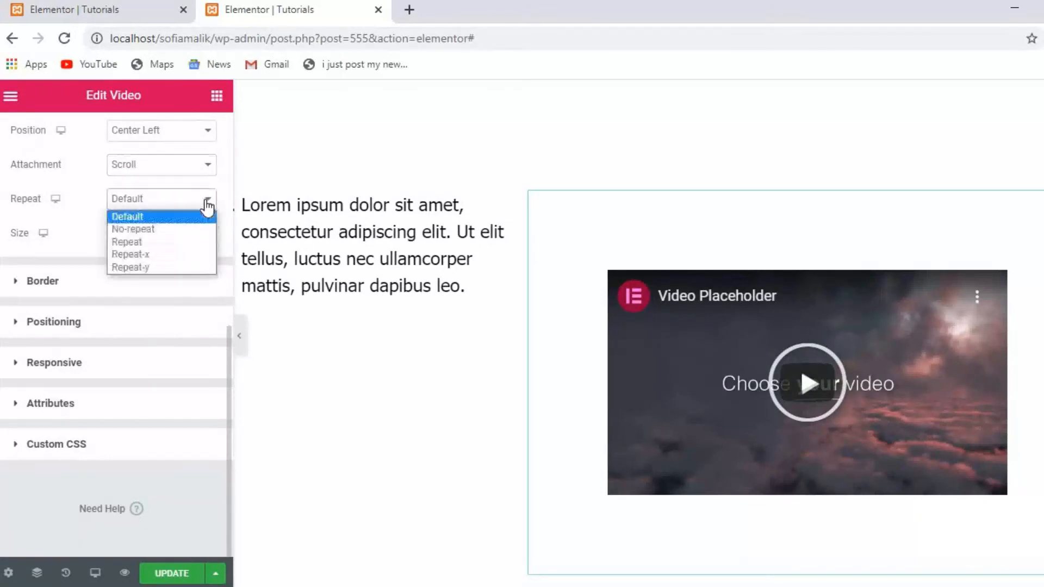
pyautogui.click(135, 240)
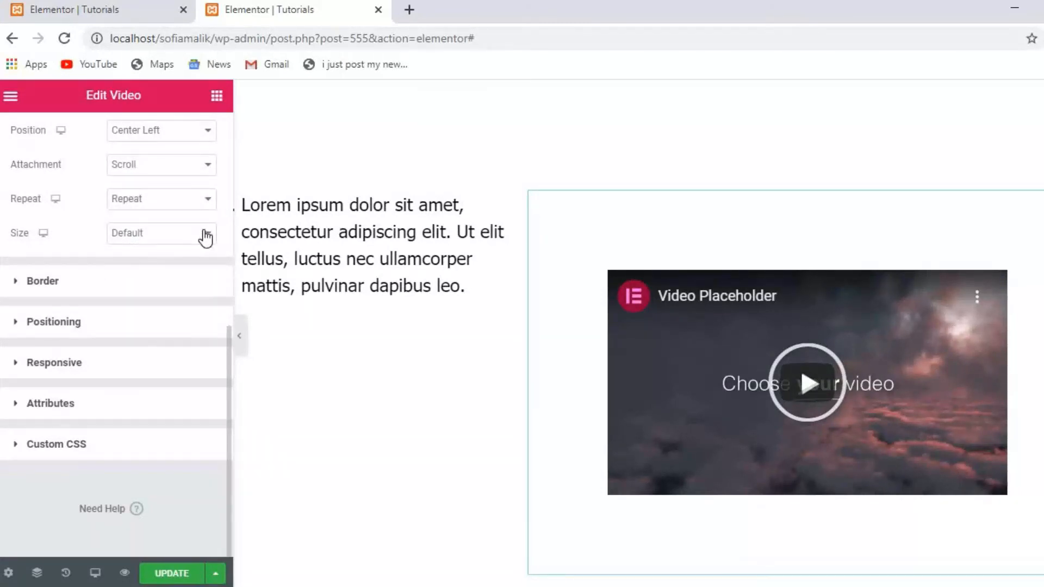
pyautogui.click(205, 234)
pyautogui.click(128, 276)
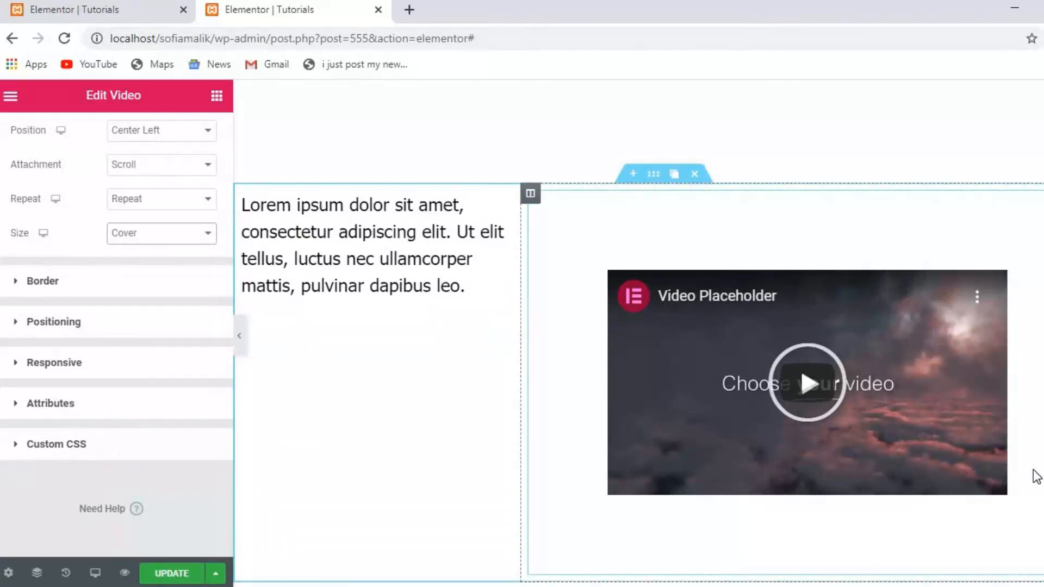
# Return from the video's settings to the widget list.
pyautogui.scroll(-1, 641, 371)
pyautogui.scroll(-2, 695, 428)
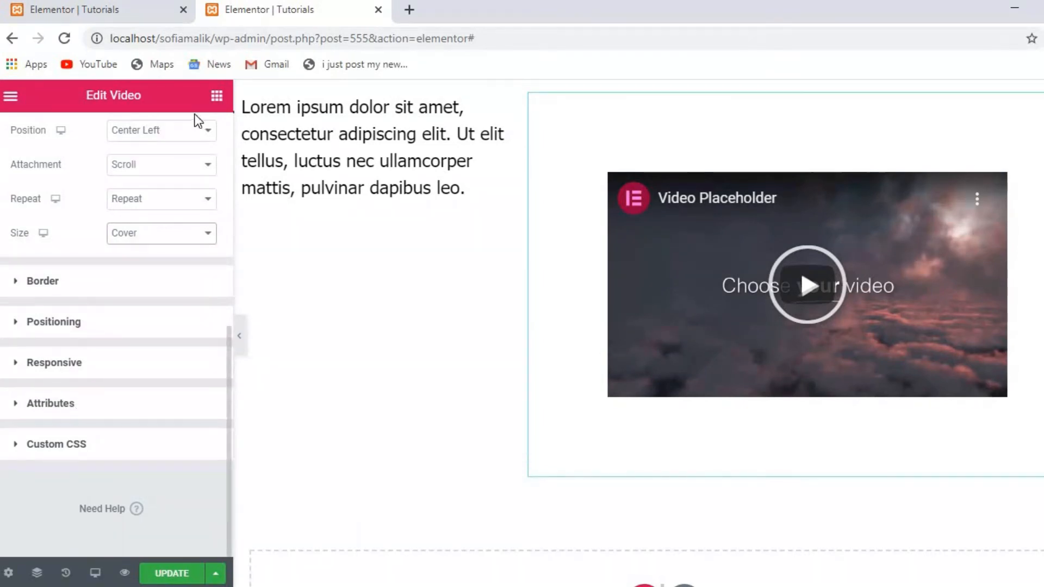
pyautogui.click(220, 100)
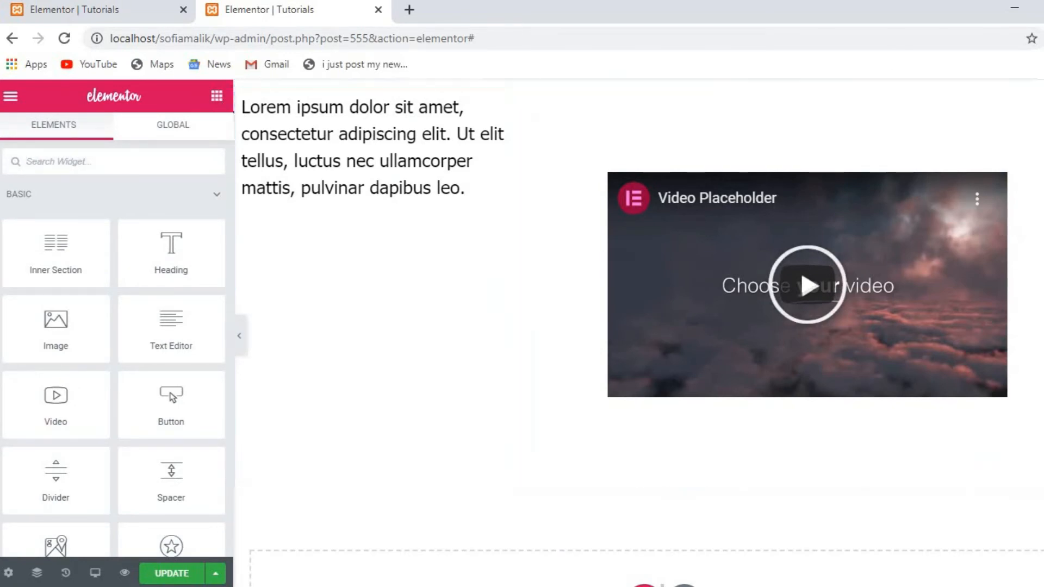
pyautogui.scroll(4, 697, 335)
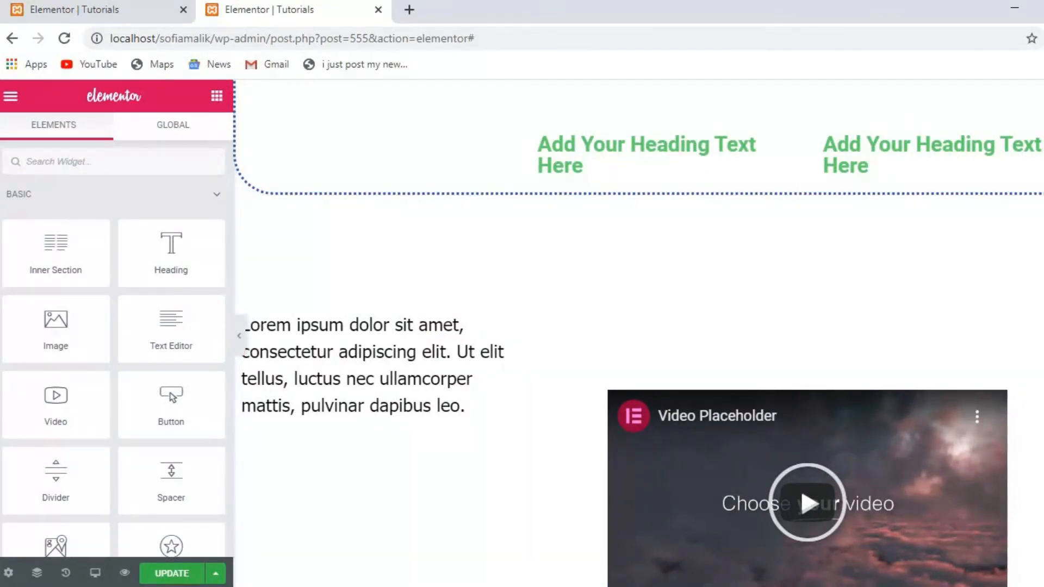
pyautogui.scroll(-3, 637, 337)
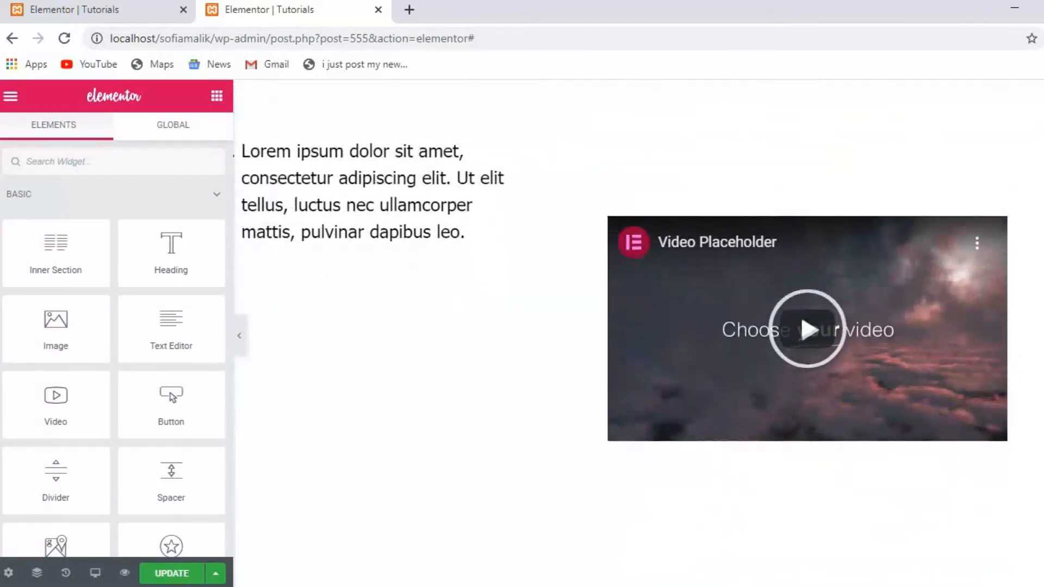
pyautogui.scroll(-3, 638, 337)
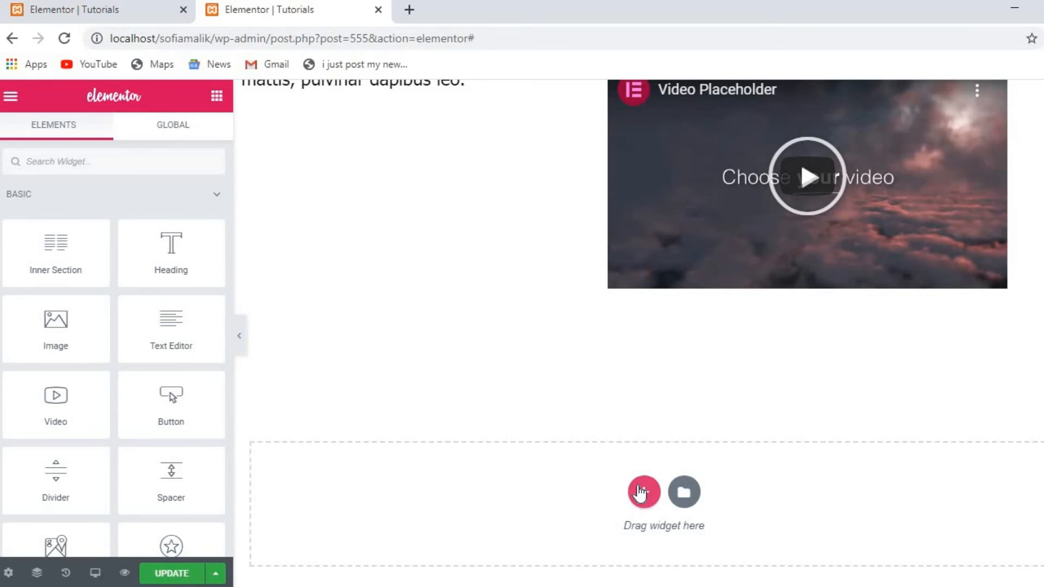
# Add an empty two-column section below the video and return to the widgets panel.
pyautogui.click(644, 494)
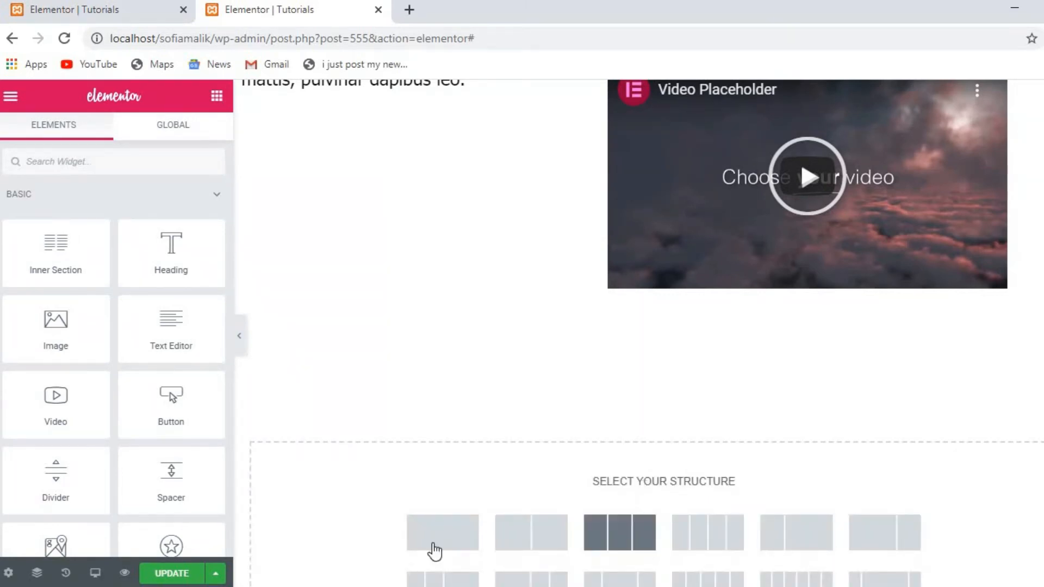
pyautogui.click(512, 545)
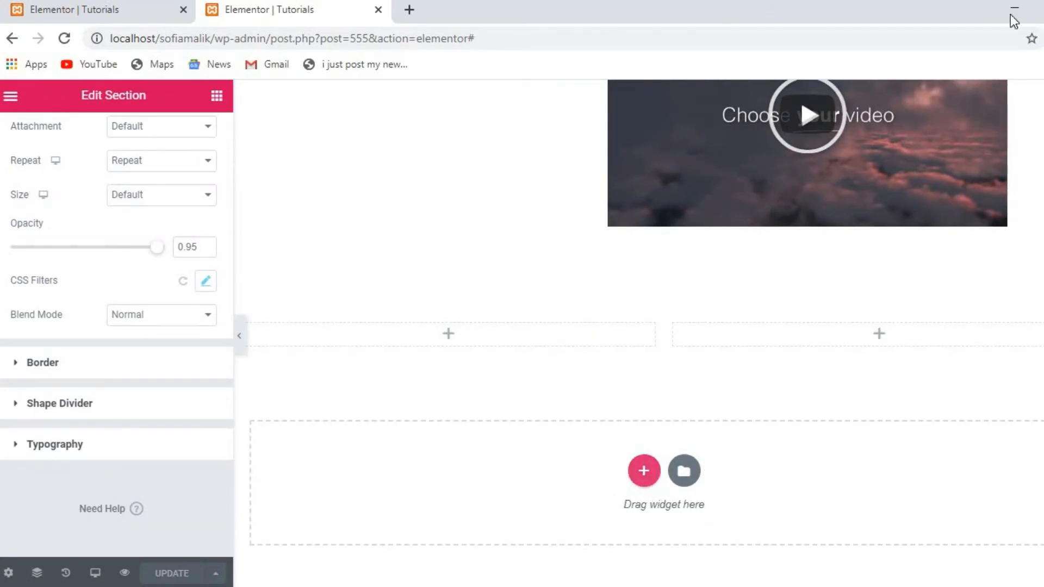
pyautogui.click(217, 96)
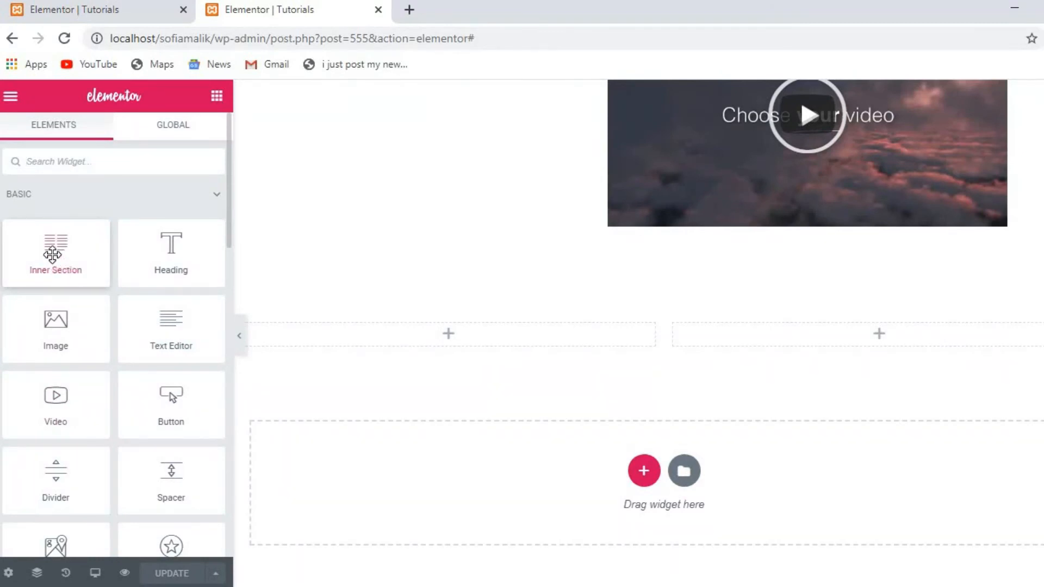
# Drop an Inner Section into the new section's left column, leaving its Advanced and Layout settings at defaults.
pyautogui.moveTo(54, 242); pyautogui.dragTo(447, 330)
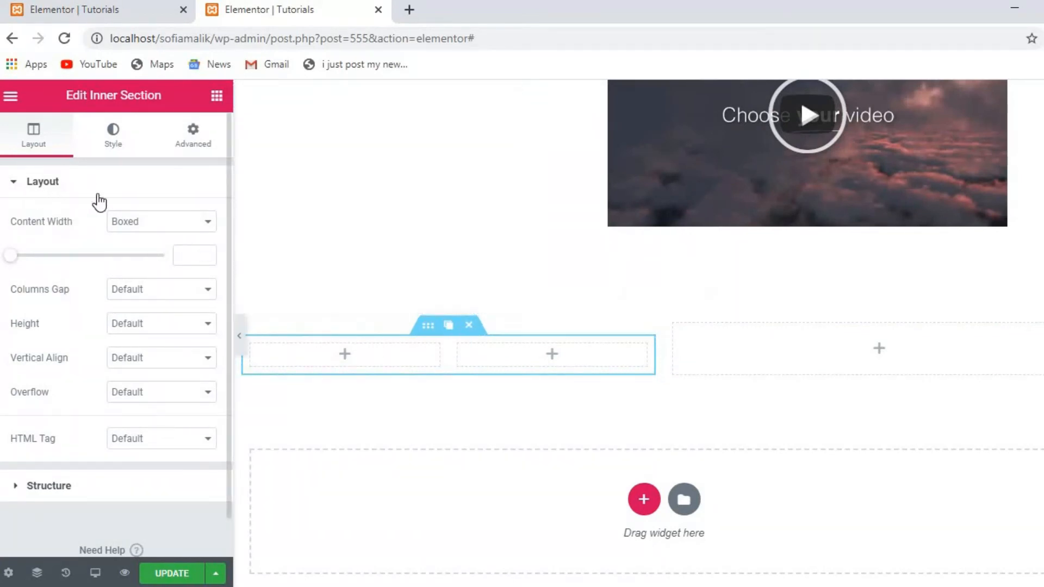
pyautogui.click(109, 145)
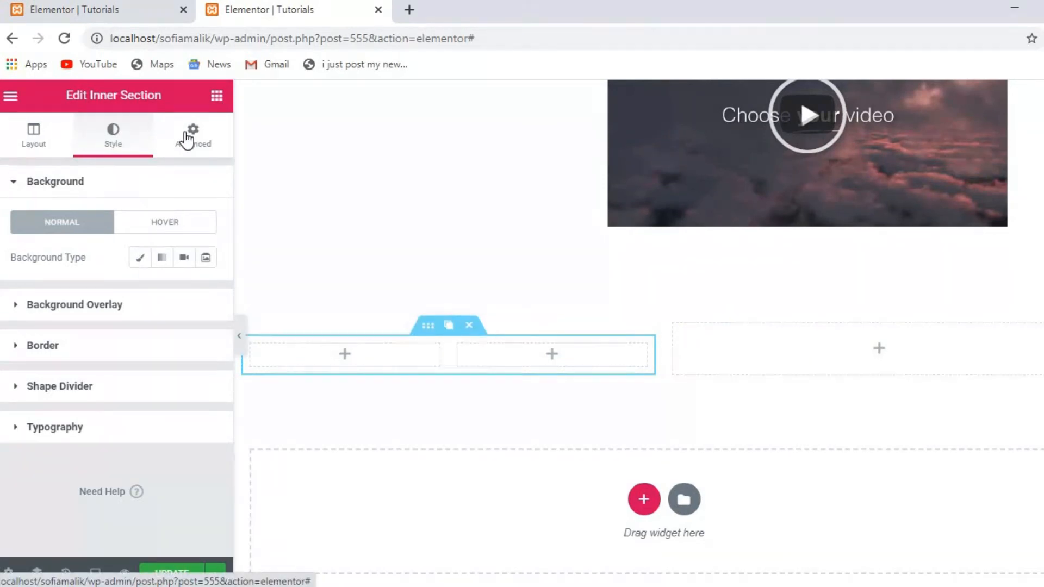
pyautogui.click(186, 140)
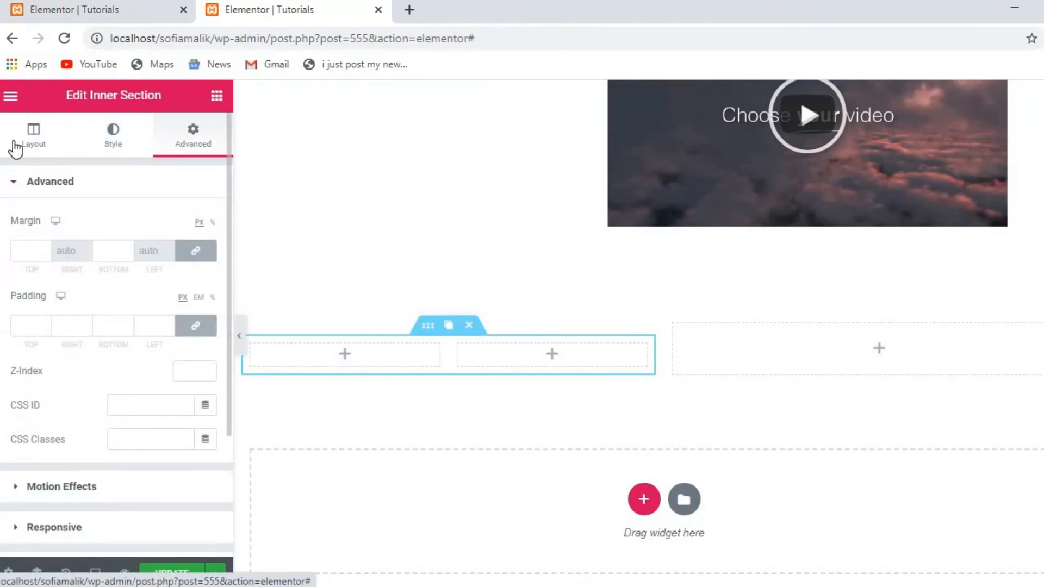
pyautogui.click(15, 148)
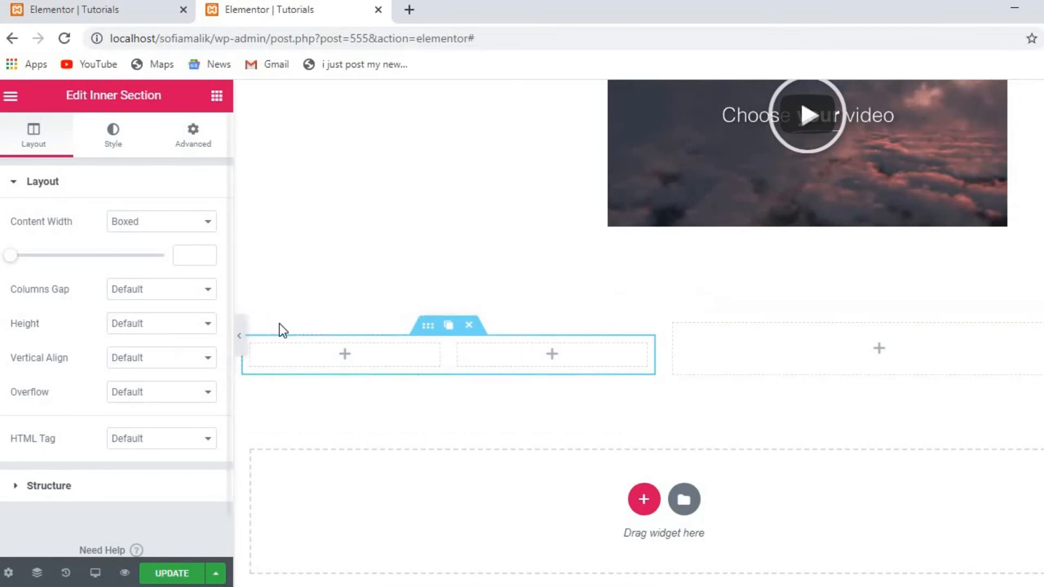
pyautogui.click(217, 98)
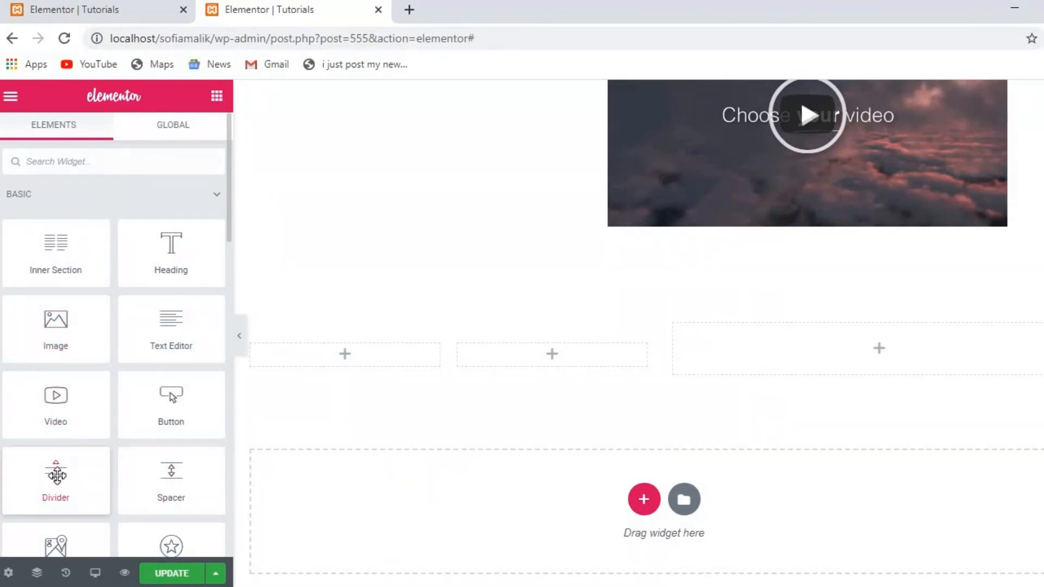
# Place a Divider widget below the two-column section with a star Icon as its Add Element.
pyautogui.moveTo(57, 475); pyautogui.dragTo(495, 555)
pyautogui.moveTo(579, 520); pyautogui.dragTo(614, 517)
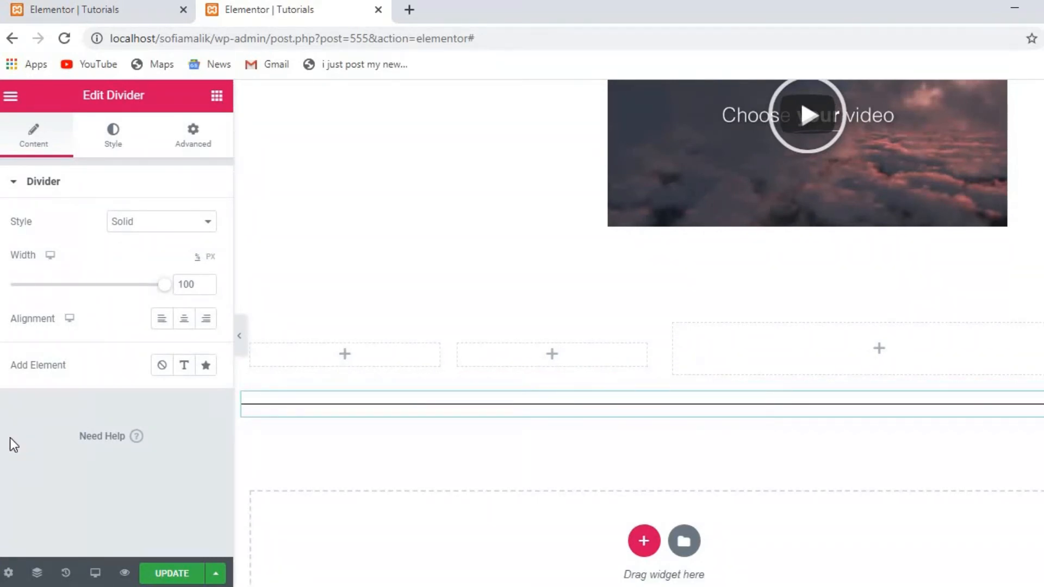
pyautogui.click(185, 366)
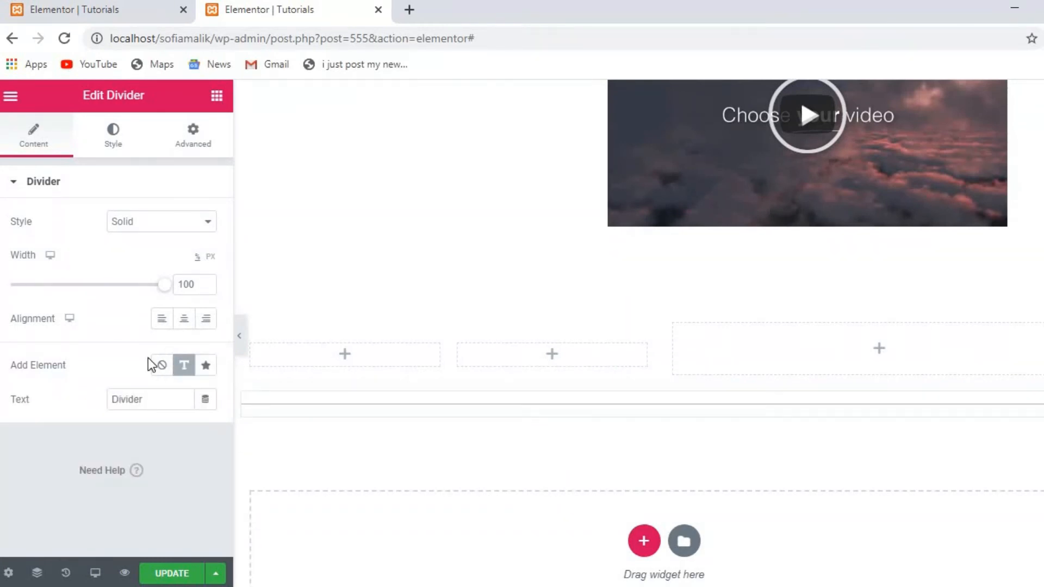
pyautogui.click(206, 366)
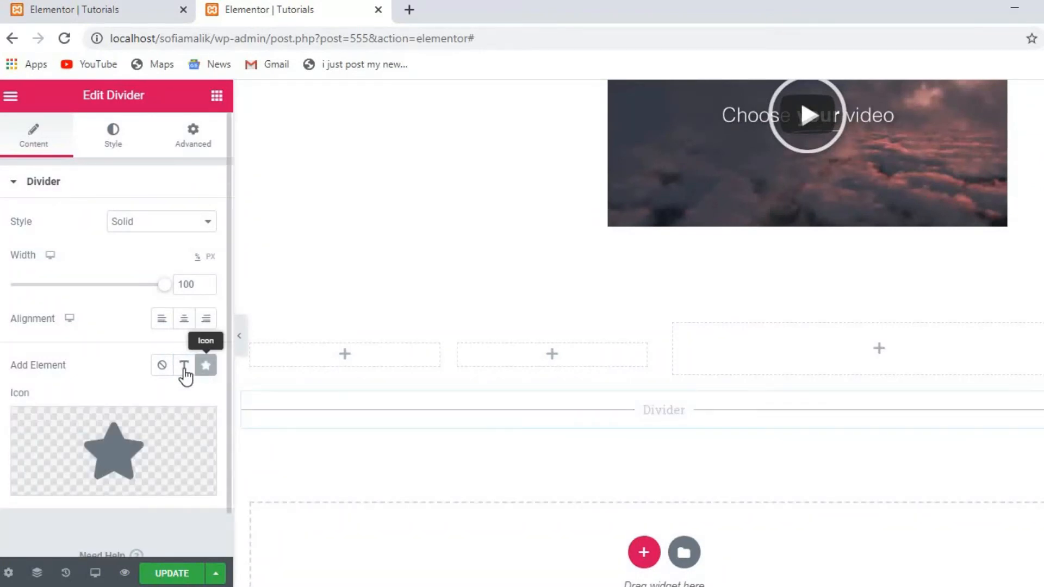
pyautogui.click(184, 367)
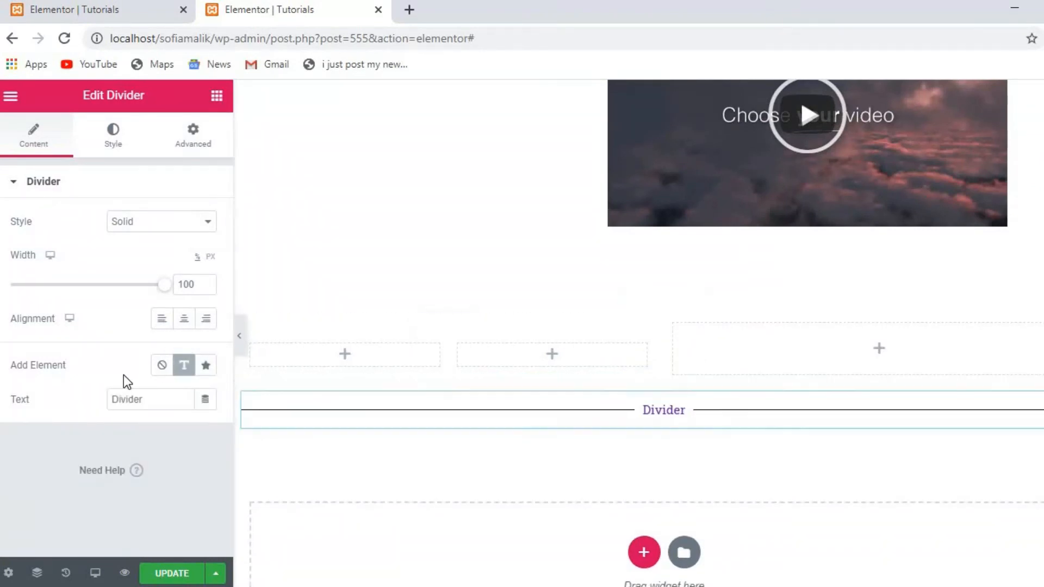
pyautogui.click(200, 368)
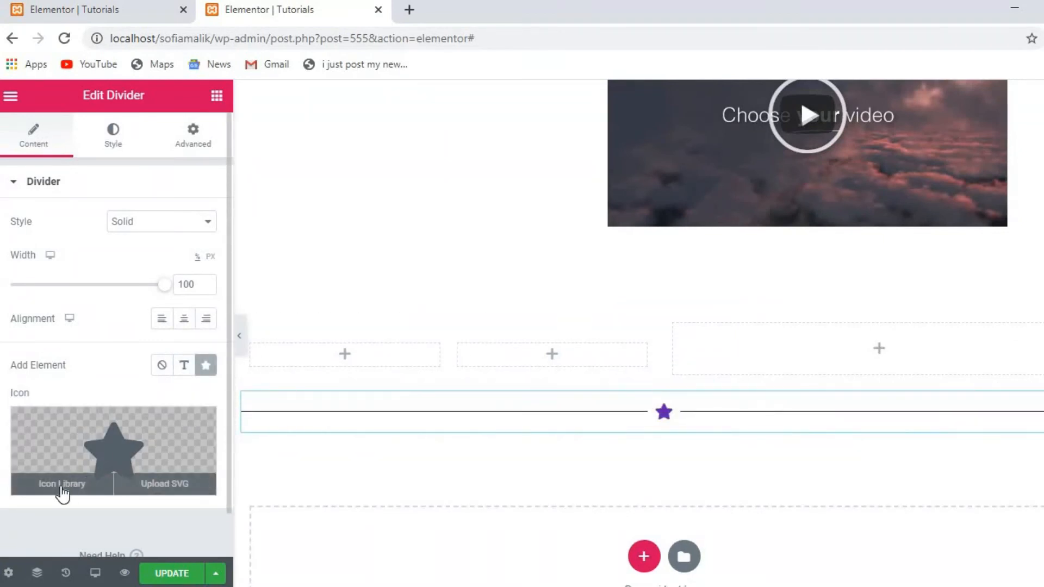
# Pick the Swimmer icon from the Icon Library to replace the divider's star.
pyautogui.click(61, 485)
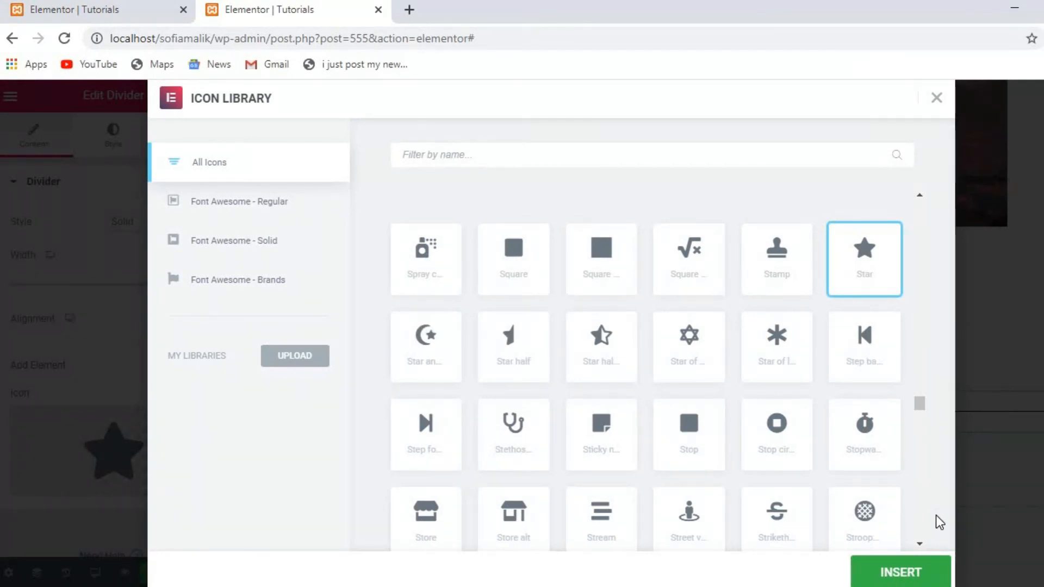
pyautogui.click(917, 544)
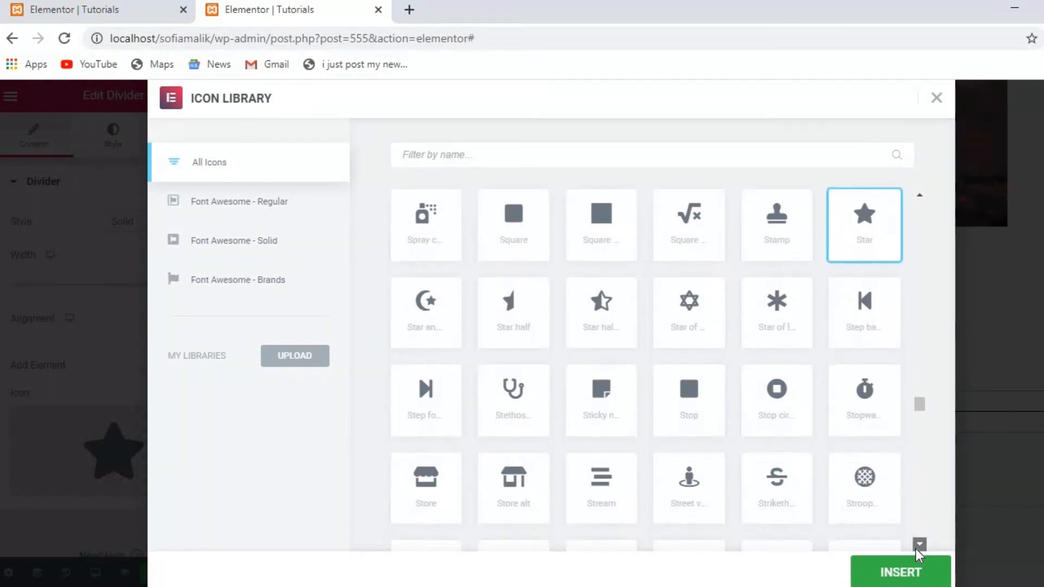
pyautogui.click(918, 546)
pyautogui.click(917, 545)
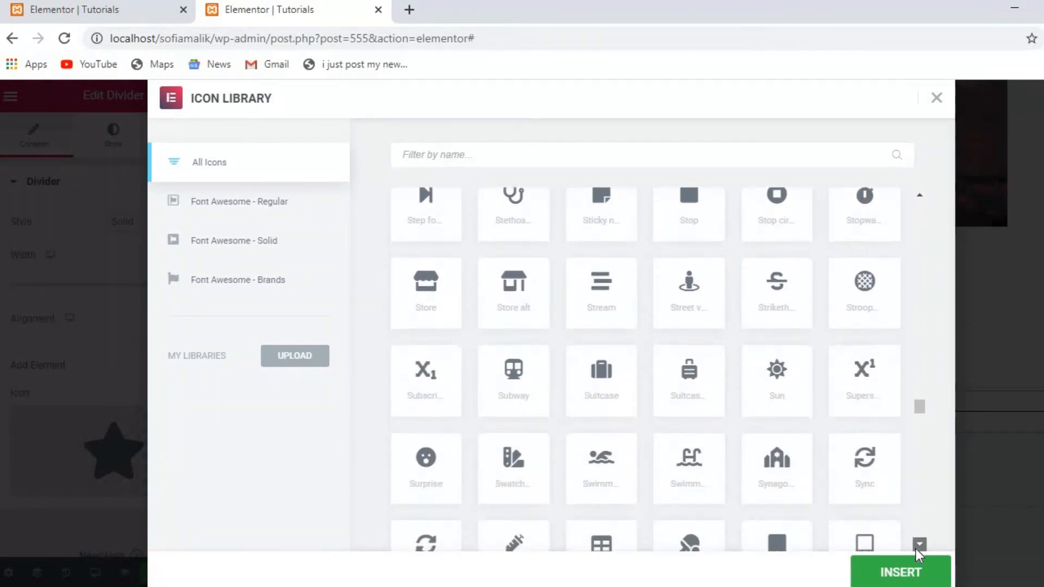
pyautogui.click(917, 546)
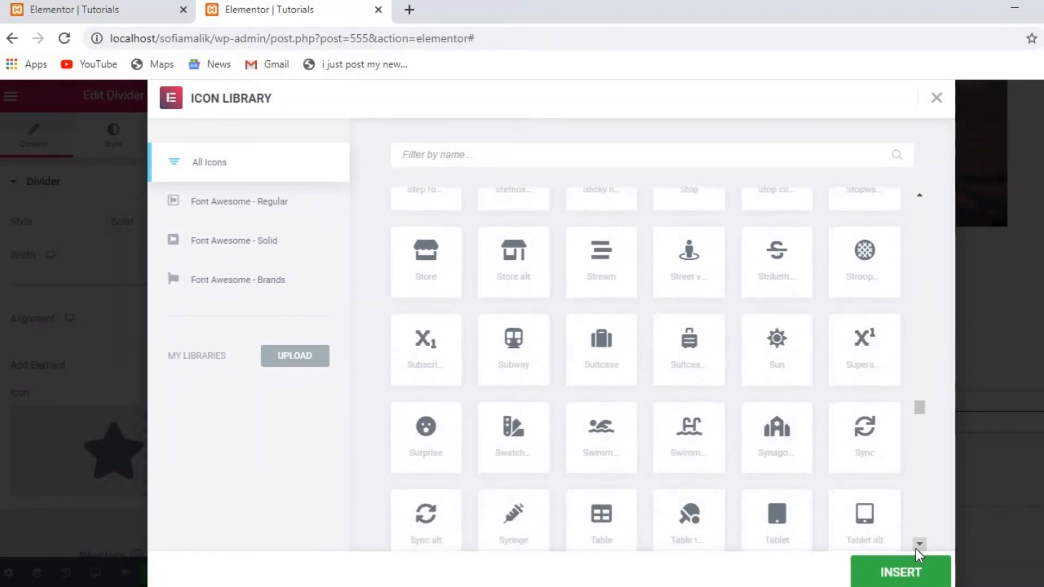
pyautogui.click(609, 442)
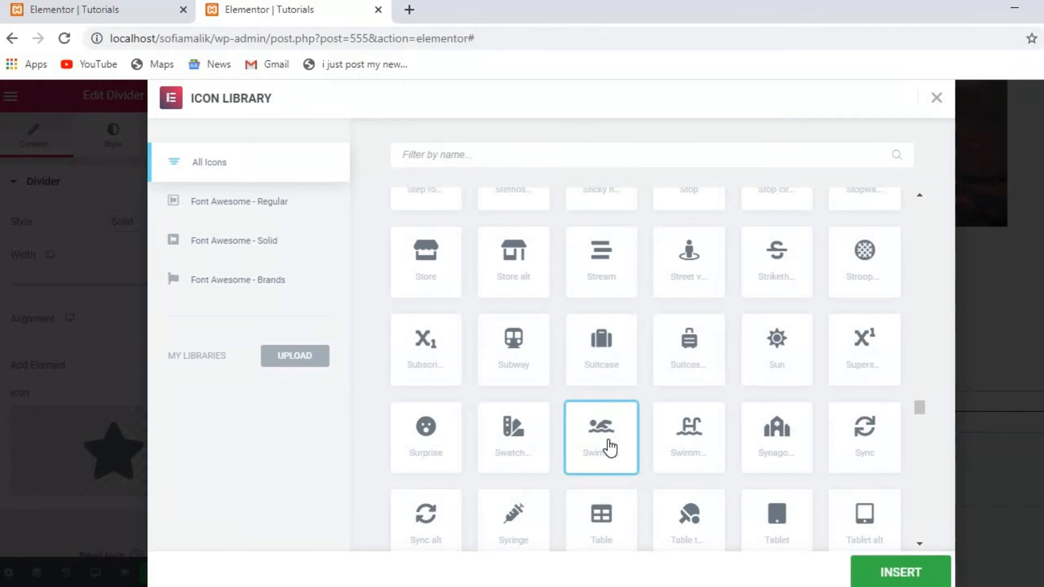
pyautogui.click(929, 577)
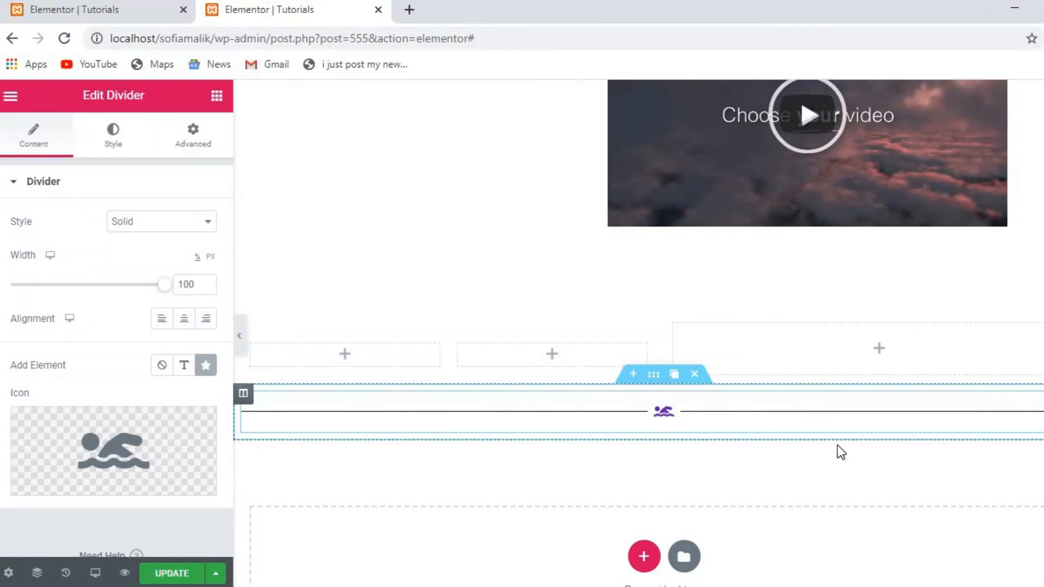
# Return to the widget list, glance at the Pro-only Global tab, then go back to Elements.
pyautogui.scroll(-2, 837, 444)
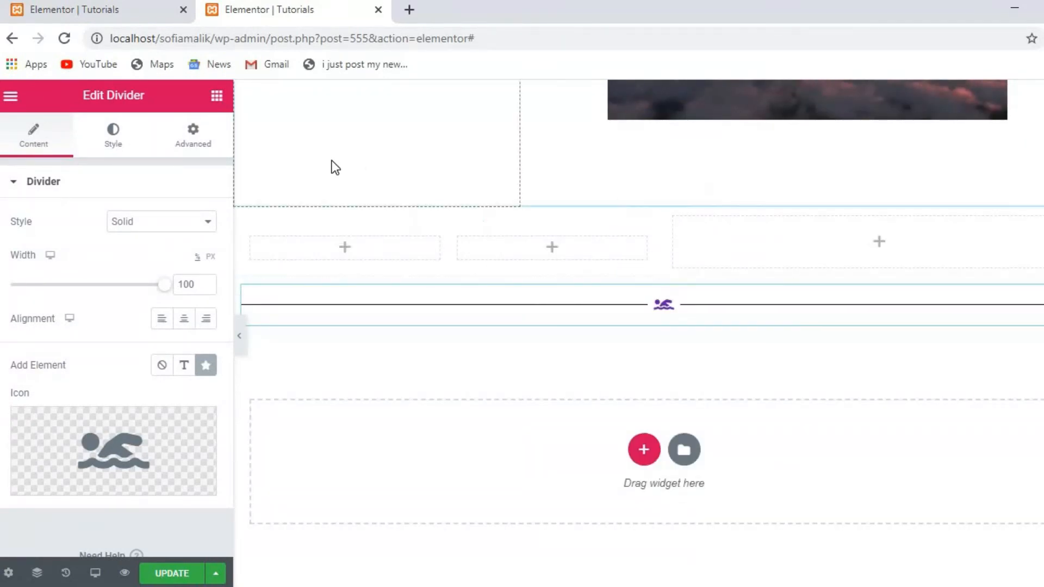
pyautogui.click(217, 97)
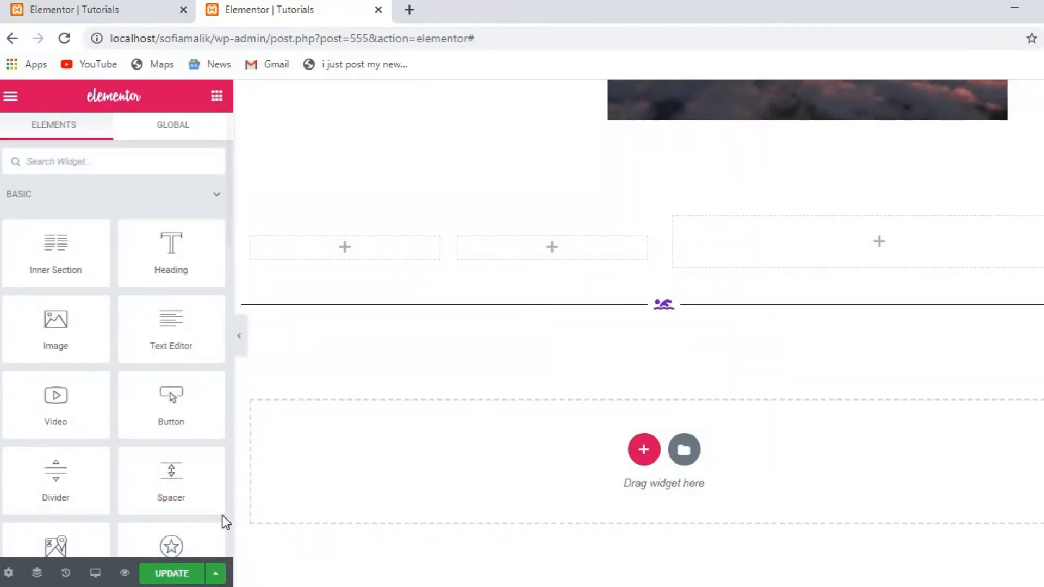
pyautogui.scroll(-8, 226, 525)
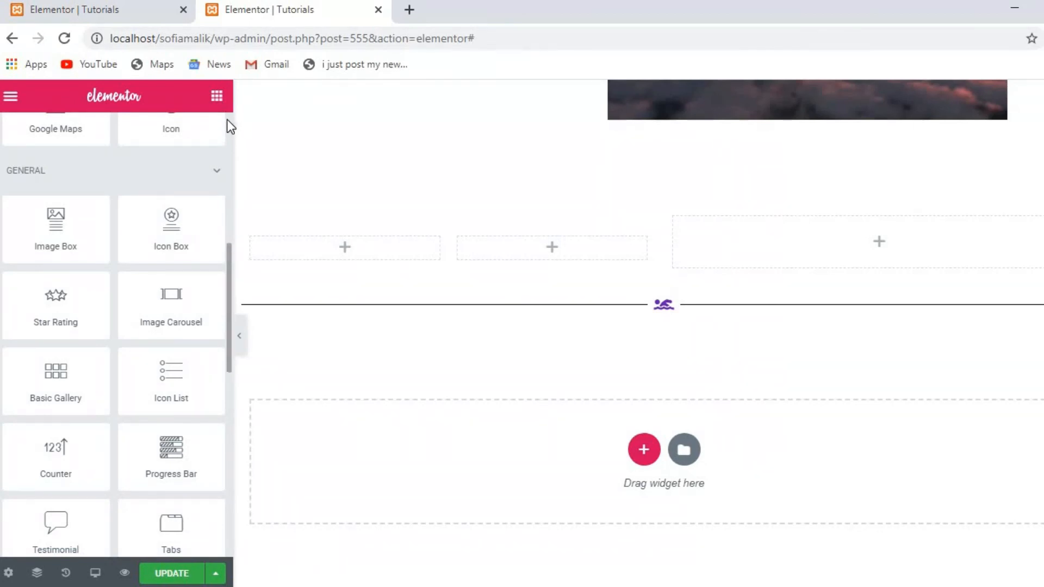
pyautogui.scroll(9, 227, 120)
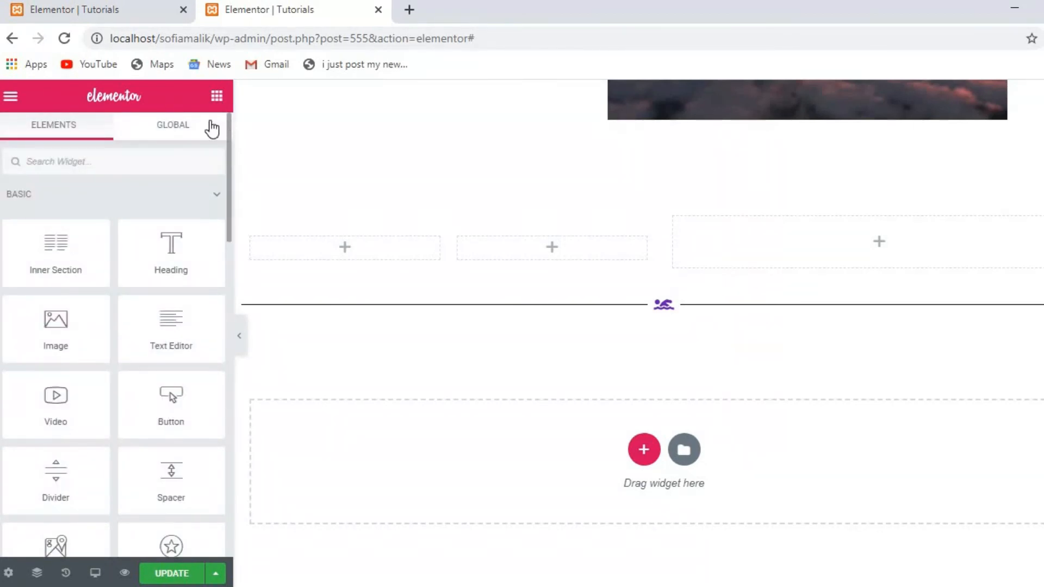
pyautogui.click(196, 126)
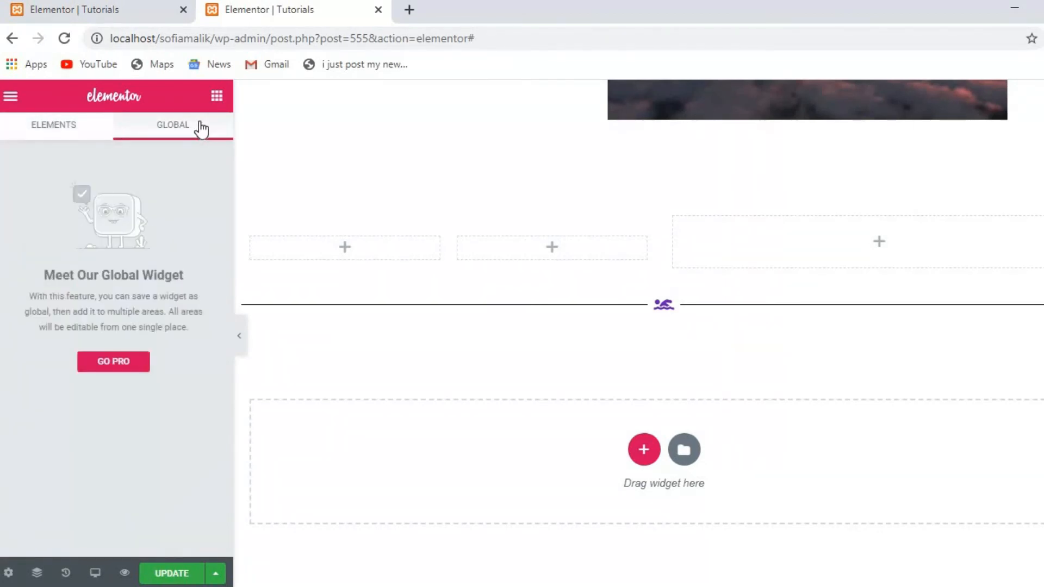
pyautogui.click(83, 127)
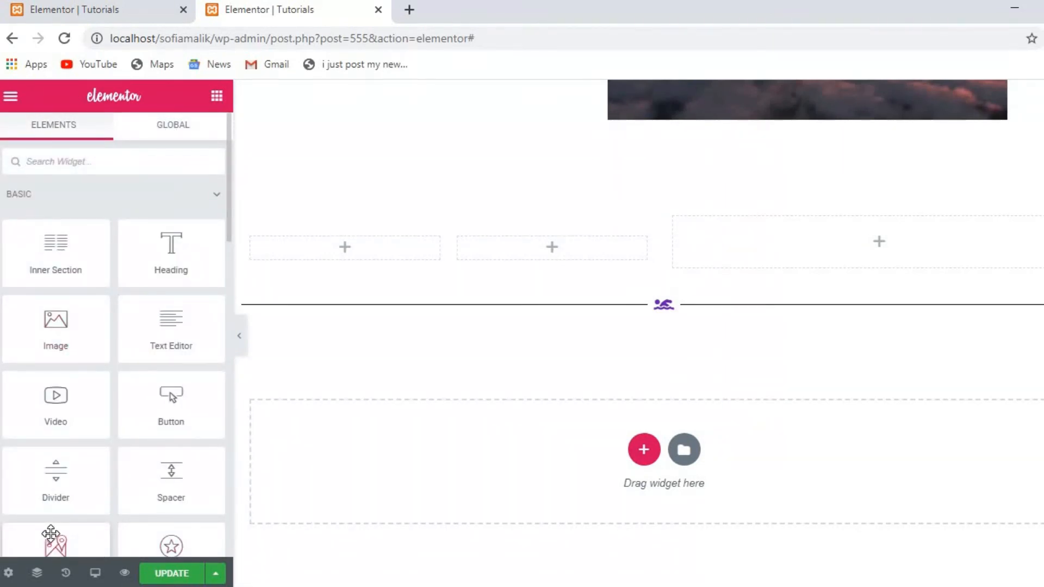
# Add a Google Maps widget below the divider showing London Eye, London, United Kingdom at zoom 10.
pyautogui.moveTo(52, 542); pyautogui.dragTo(666, 424)
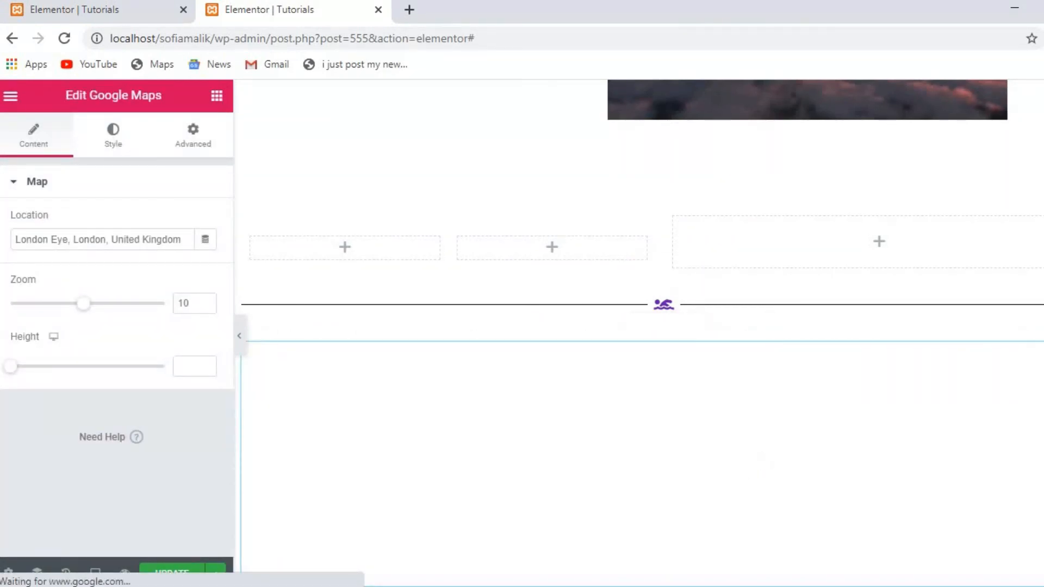
pyautogui.scroll(-4, 641, 333)
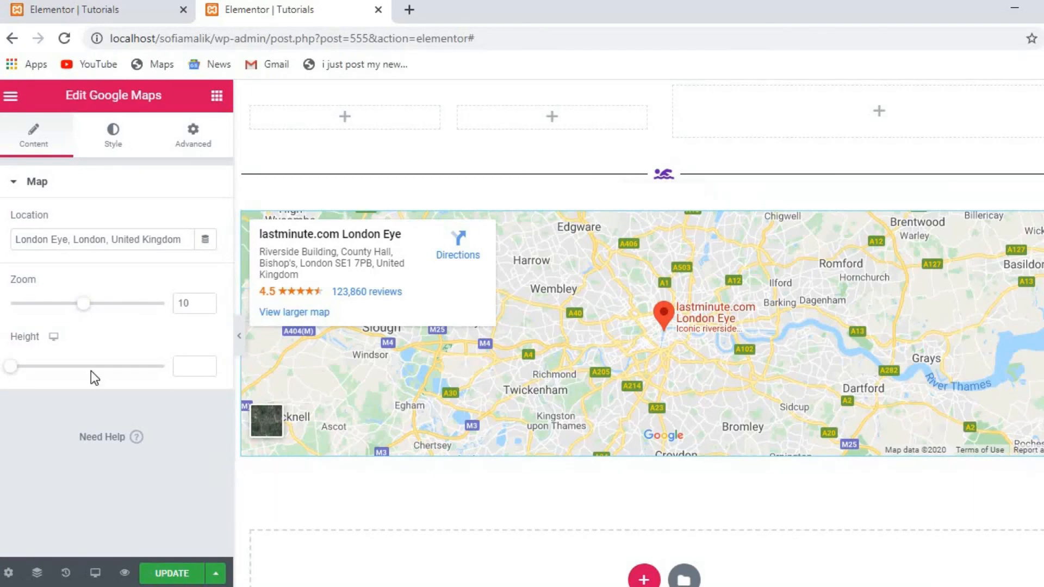
pyautogui.click(218, 96)
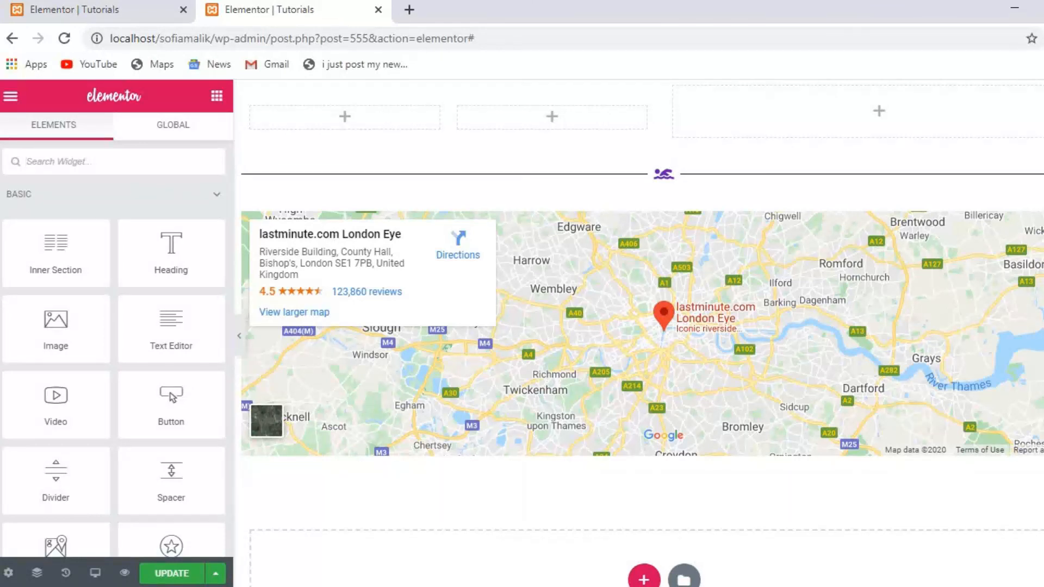
pyautogui.scroll(-2, 642, 332)
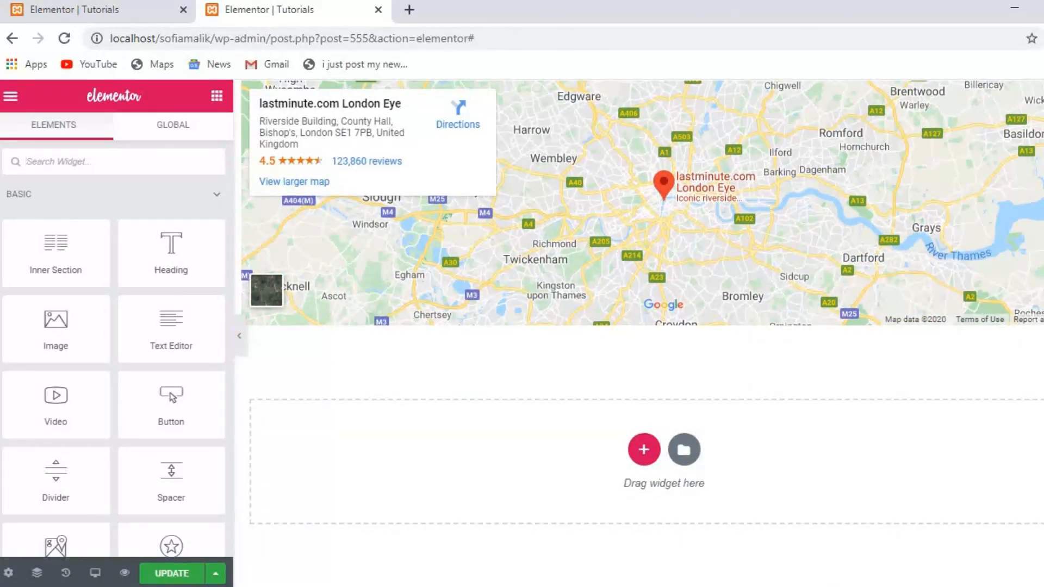